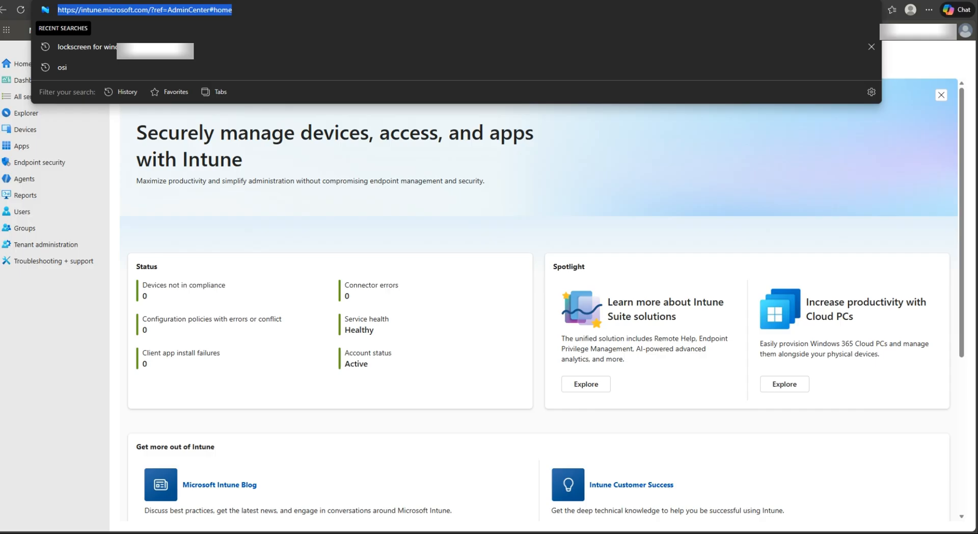
- Load the Microsoft Intune admin center in the browser and go to its home page
{"action": "type", "text": "intun"}
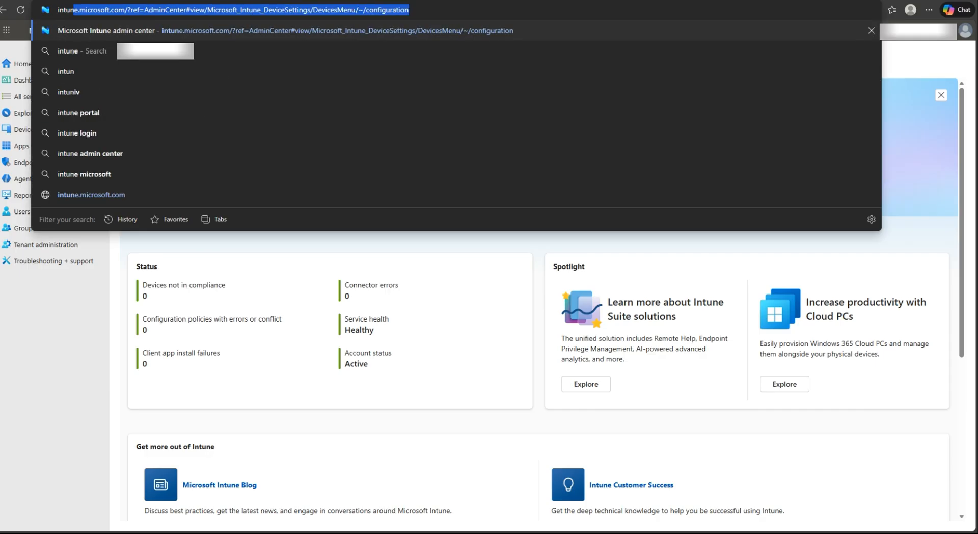
{"action": "key", "text": "Return"}
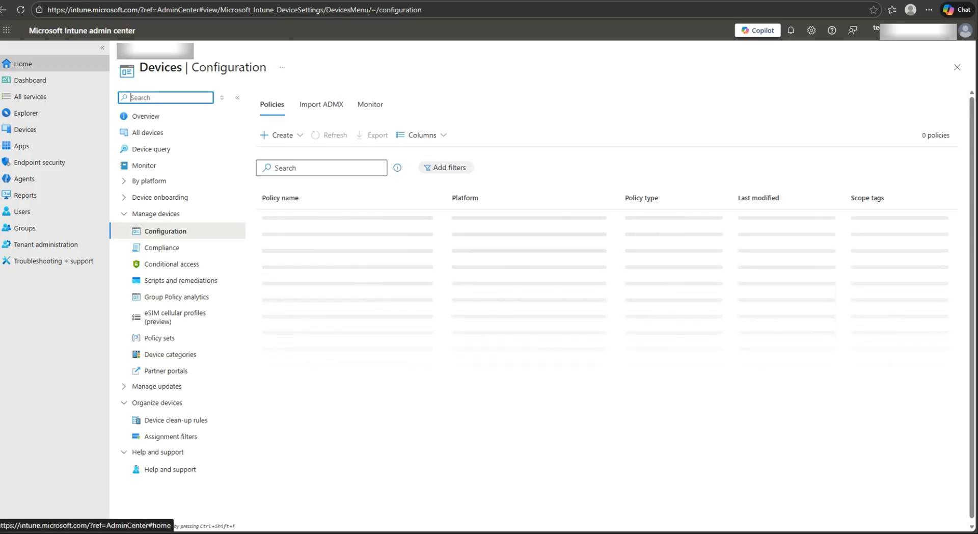
{"action": "left_click", "coordinate": [23, 64]}
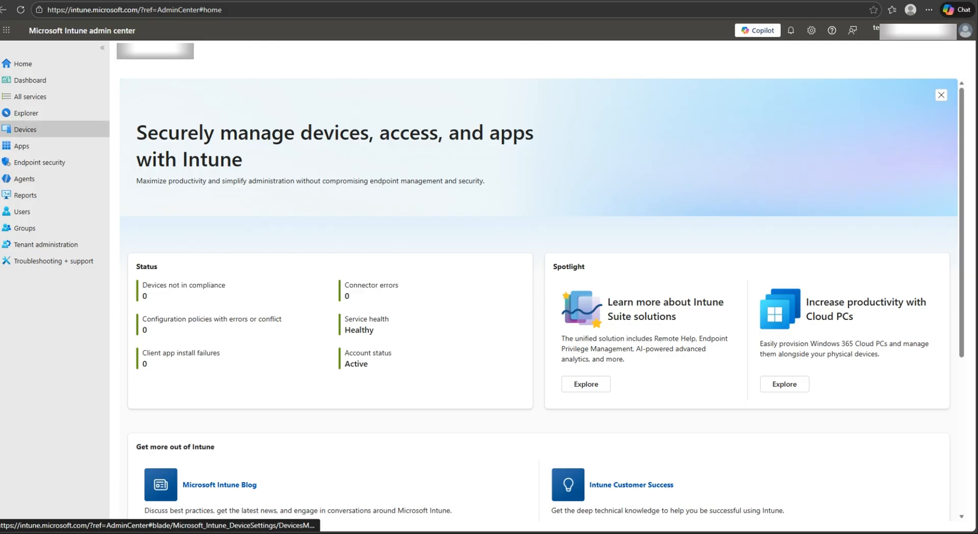
- Display the configuration policies under Manage devices in the Devices area
{"action": "left_click", "coordinate": [25, 130]}
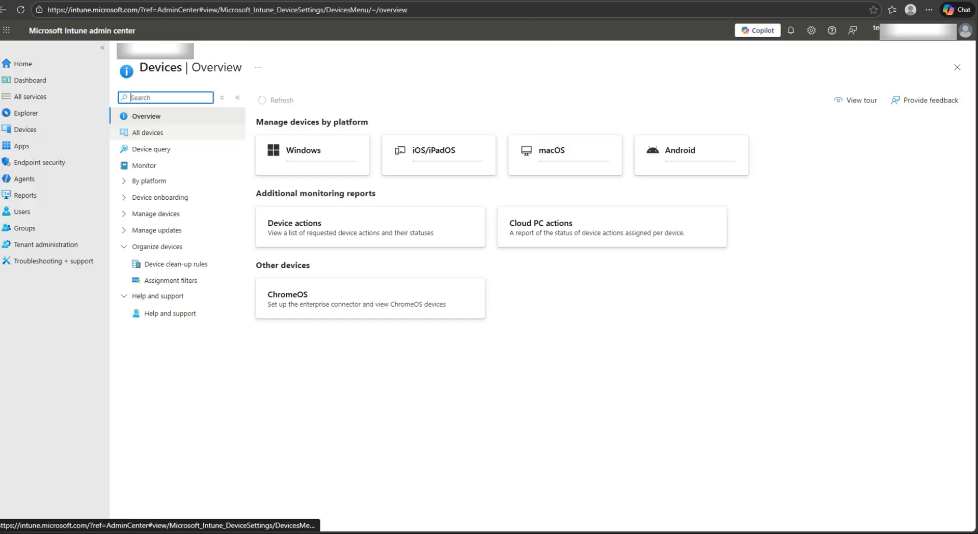
{"action": "left_click", "coordinate": [156, 214]}
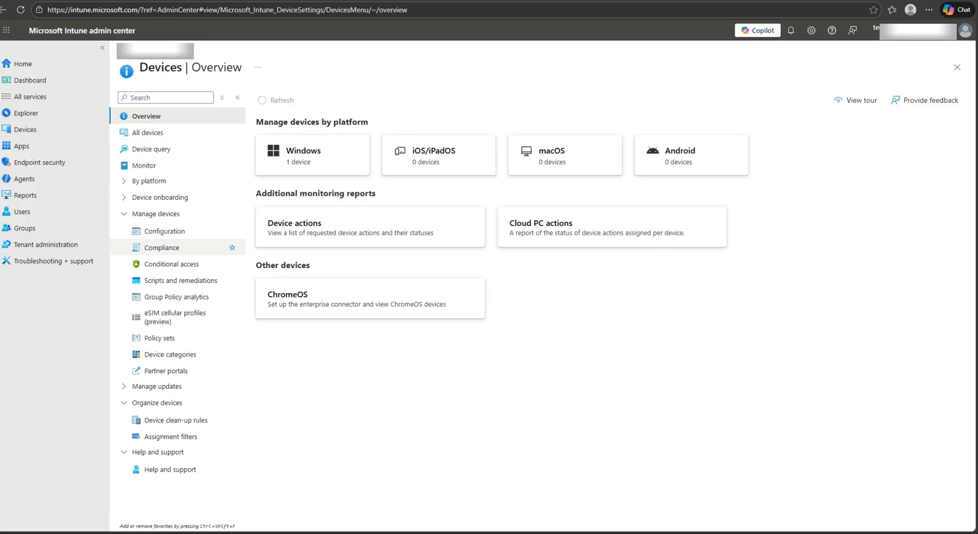
{"action": "left_click", "coordinate": [156, 213]}
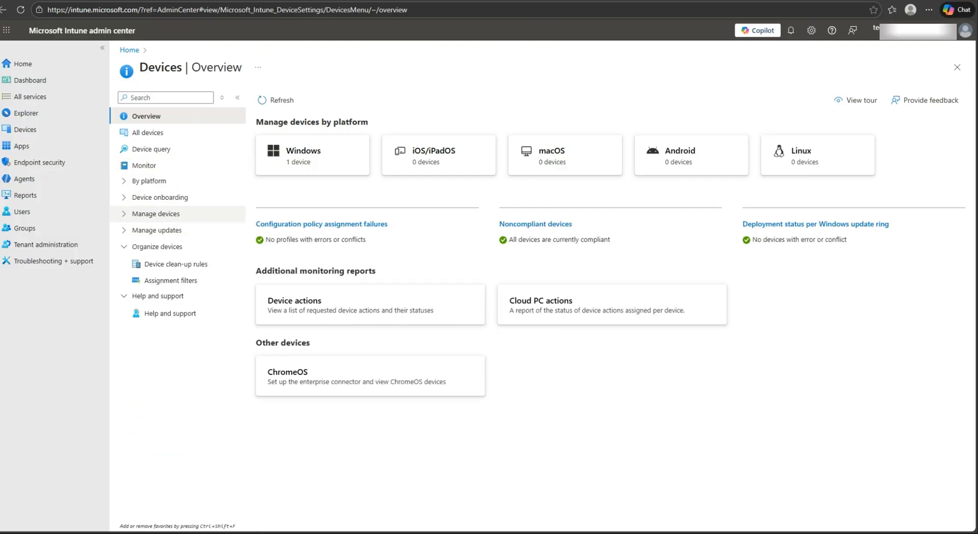
{"action": "left_click", "coordinate": [156, 214]}
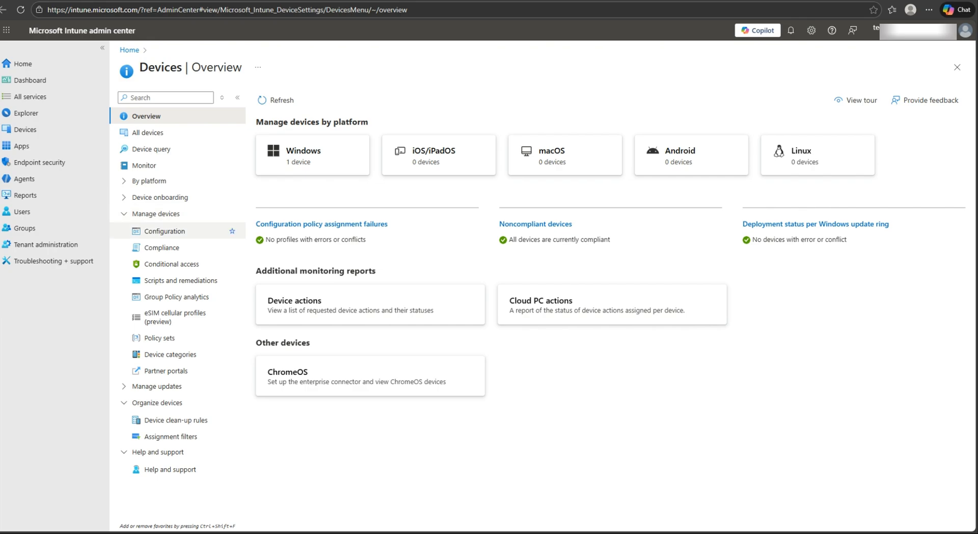
{"action": "left_click", "coordinate": [165, 231]}
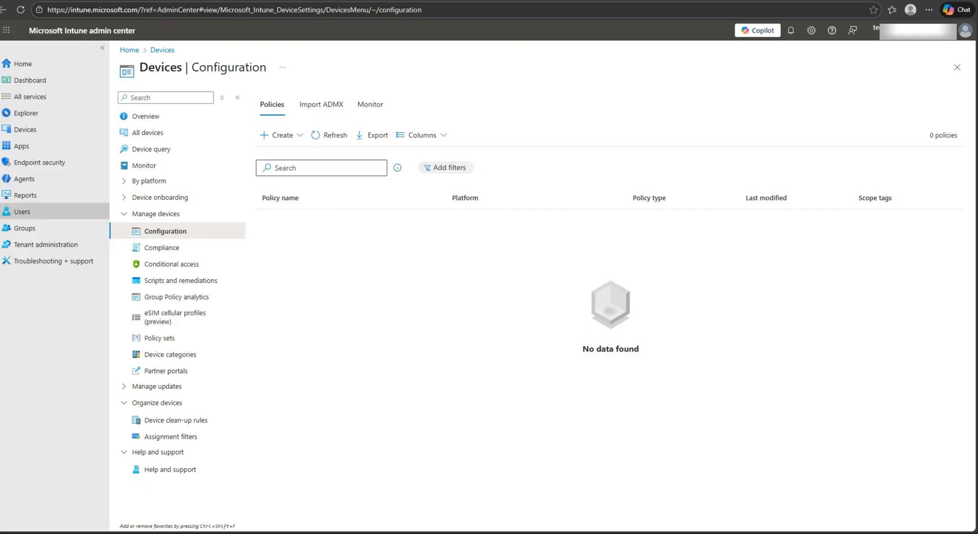
- Check the Windows Automatic Enrollment settings under Device onboarding, and view the list of all devices
{"action": "left_click", "coordinate": [153, 213]}
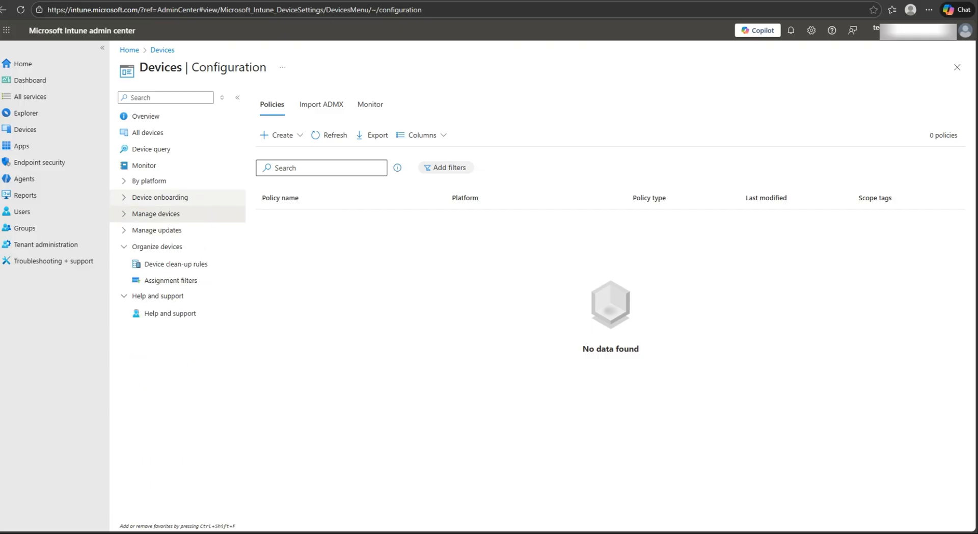
{"action": "left_click", "coordinate": [160, 198]}
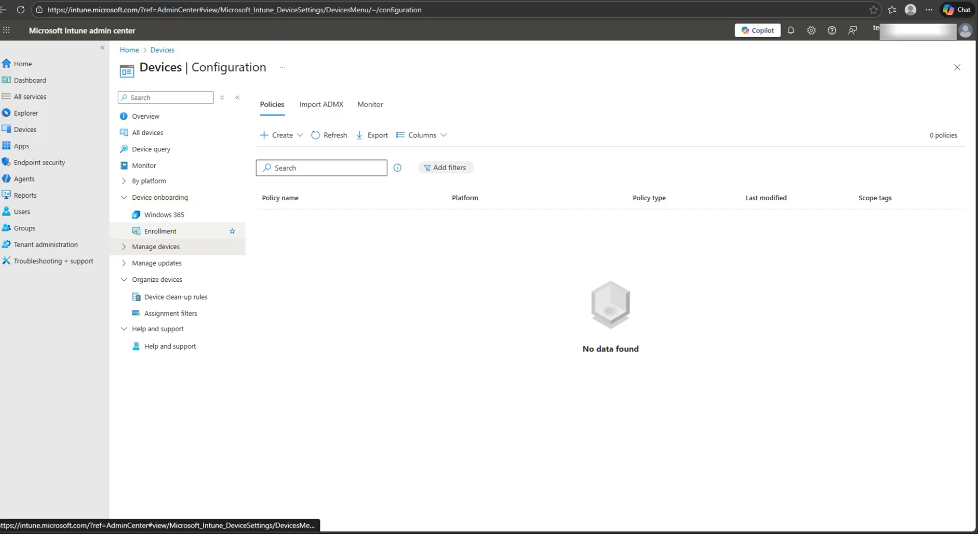
{"action": "left_click", "coordinate": [160, 231]}
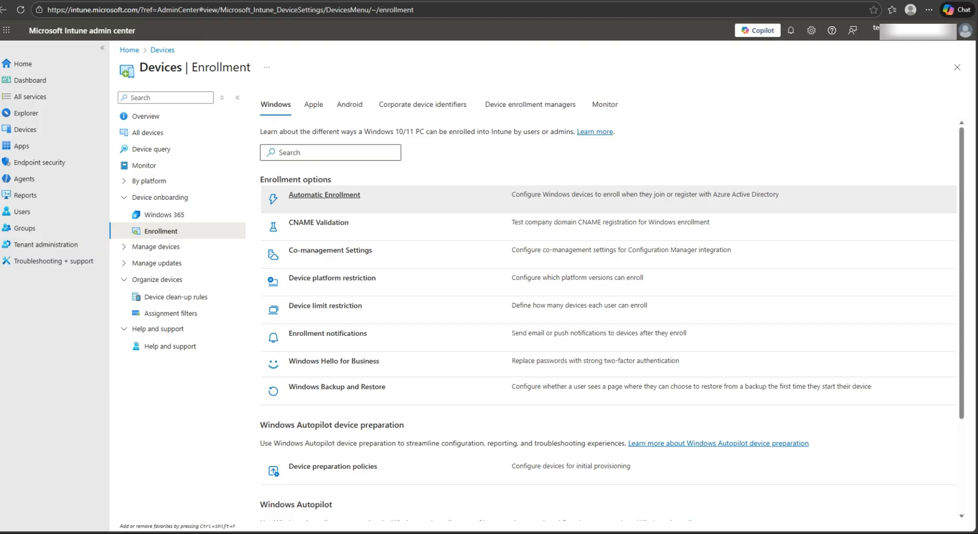
{"action": "left_click", "coordinate": [324, 194]}
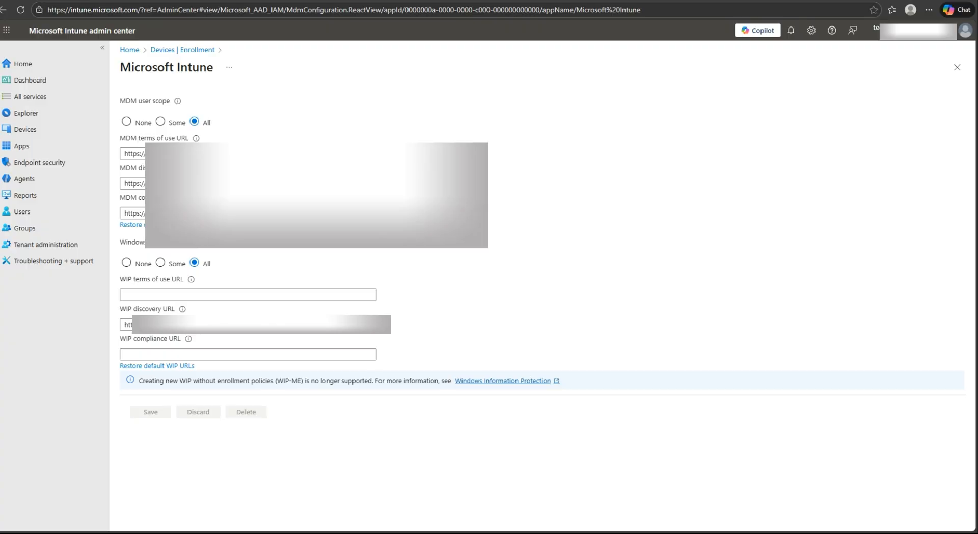
{"action": "left_click", "coordinate": [26, 130]}
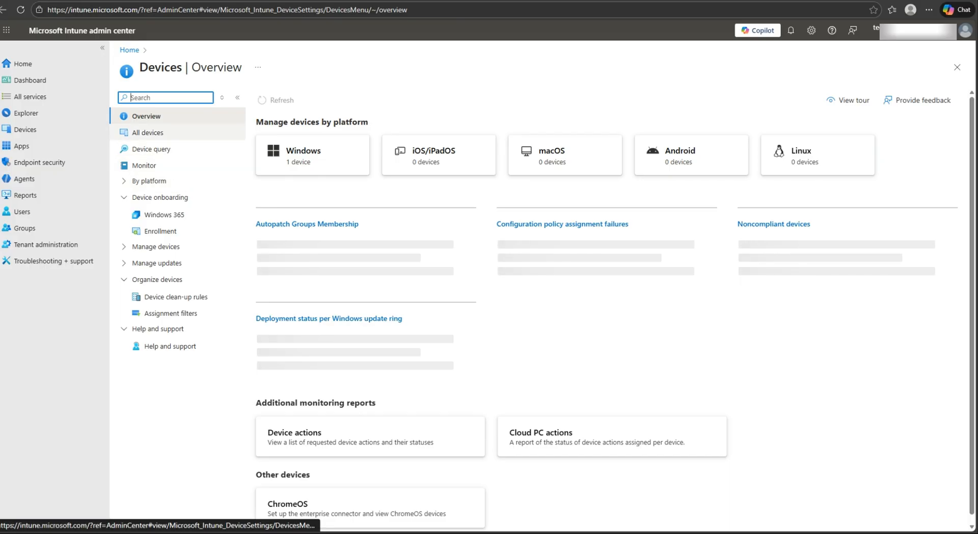
{"action": "left_click", "coordinate": [147, 132]}
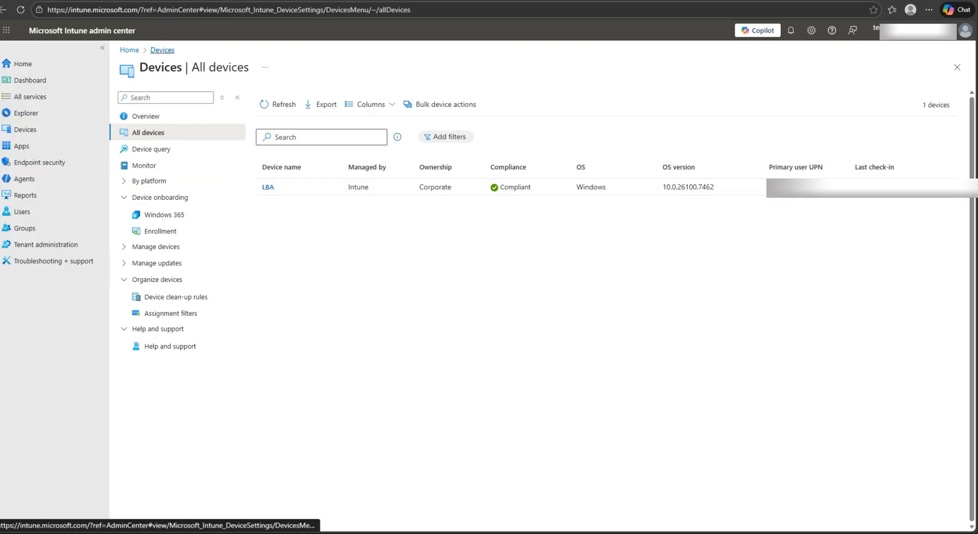
- Start a new device configuration policy for the Windows 10 and later platform with the Settings catalog profile type
{"action": "left_click", "coordinate": [155, 247]}
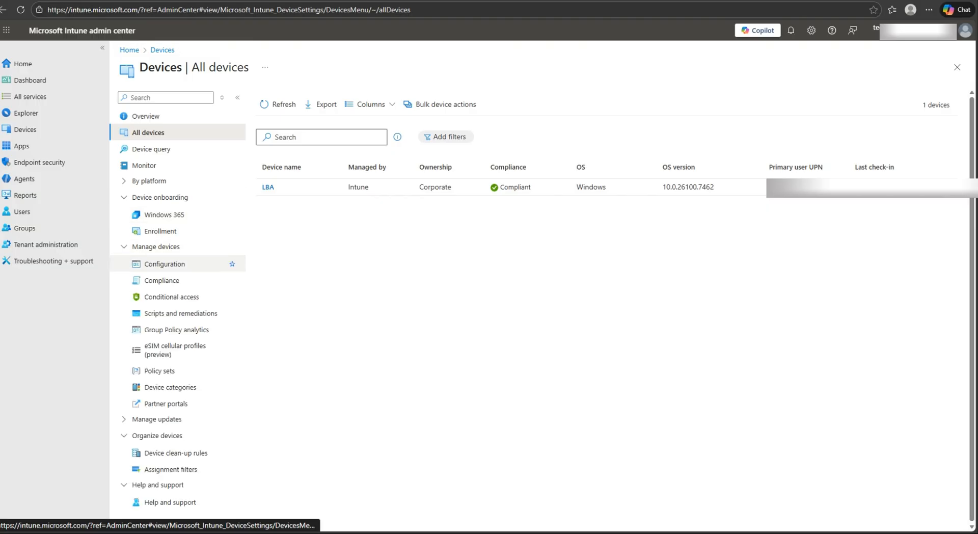
{"action": "left_click", "coordinate": [166, 264]}
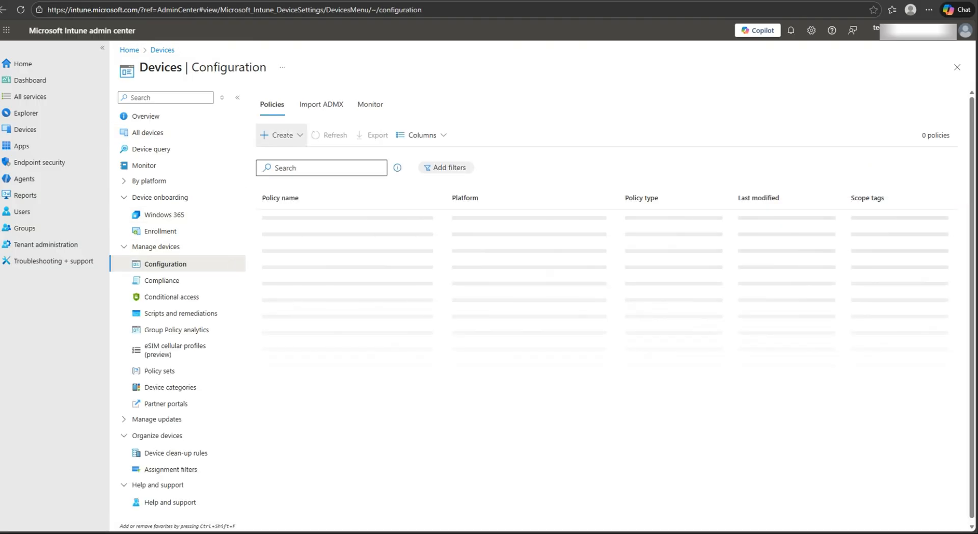
{"action": "left_click", "coordinate": [277, 135]}
{"action": "left_click", "coordinate": [290, 154]}
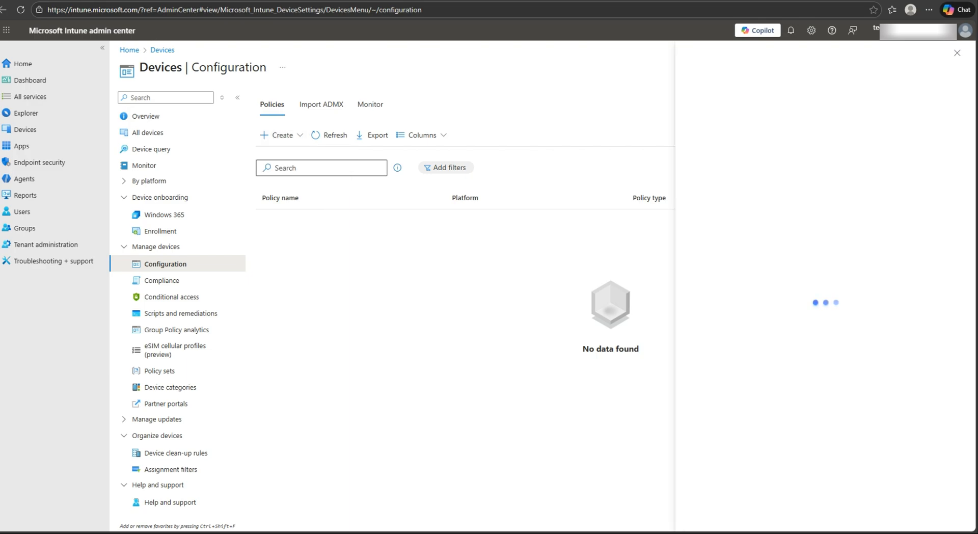
{"action": "left_click", "coordinate": [826, 101]}
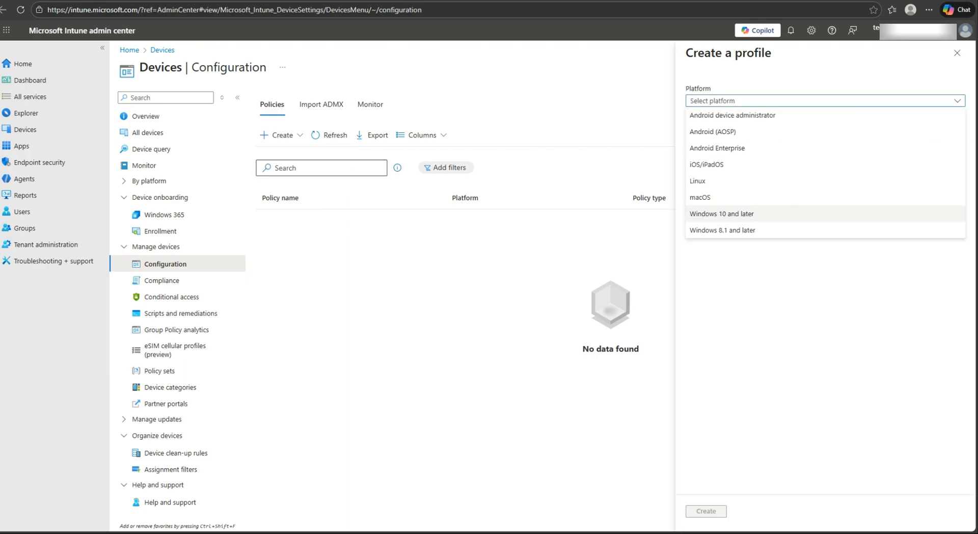
{"action": "left_click", "coordinate": [722, 214]}
{"action": "left_click", "coordinate": [825, 130]}
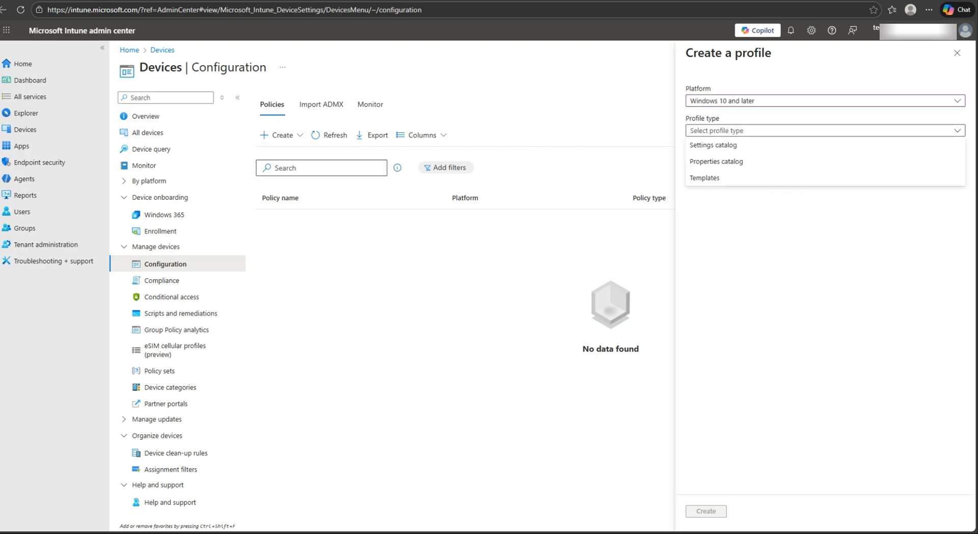
{"action": "left_click", "coordinate": [715, 145]}
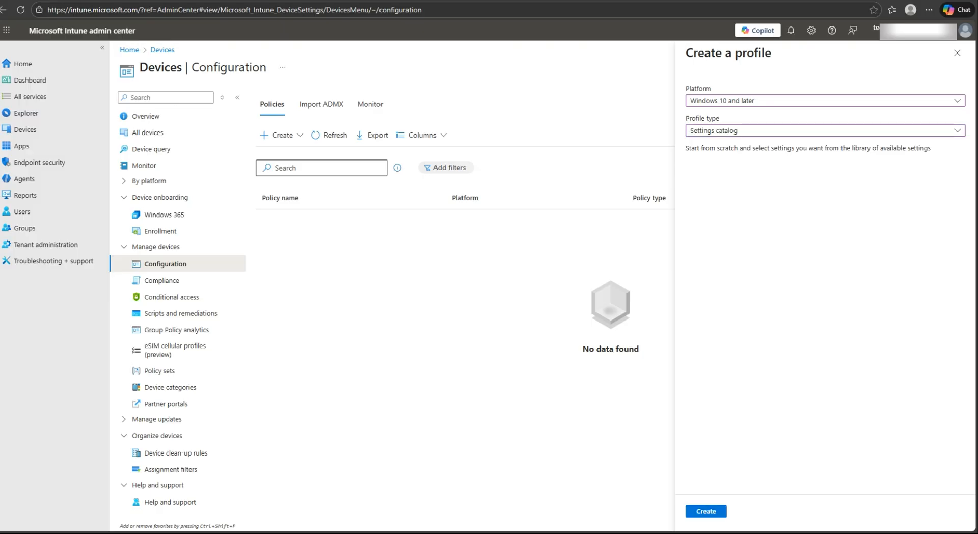
{"action": "left_click", "coordinate": [706, 511]}
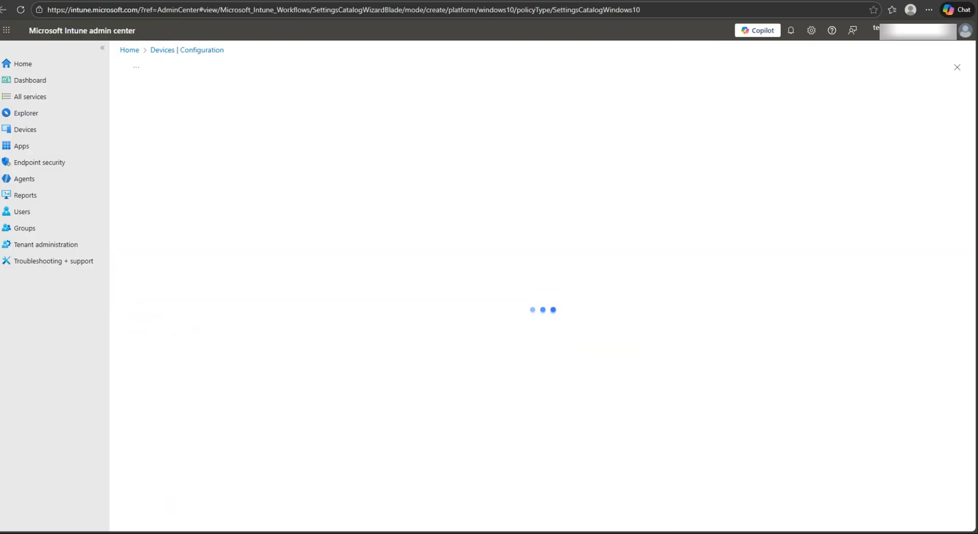
- Name the profile "LockScreen configuration Profile", reuse that text as its description, and proceed to the configuration settings
{"action": "left_click", "coordinate": [378, 129]}
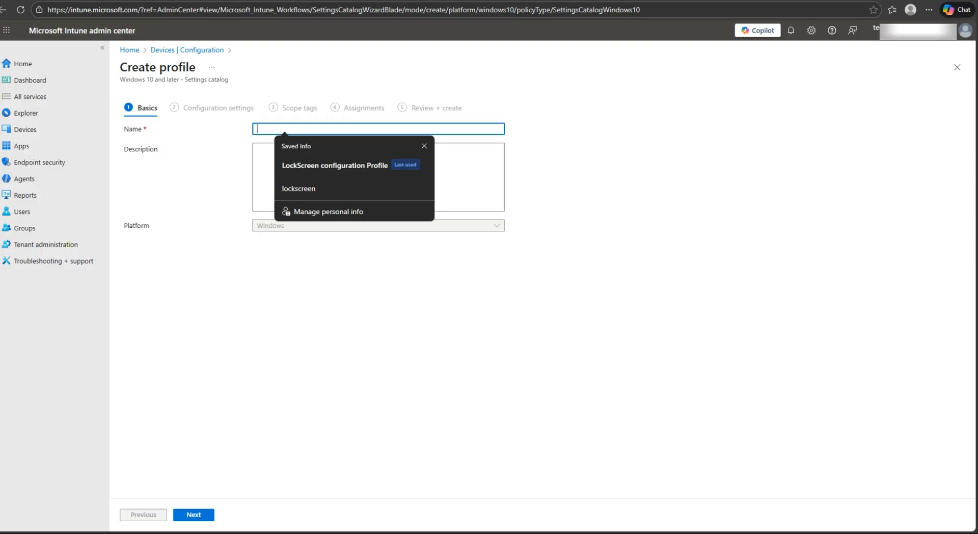
{"action": "key", "text": "Down"}
{"action": "left_click", "coordinate": [335, 165]}
{"action": "left_click", "coordinate": [335, 168]}
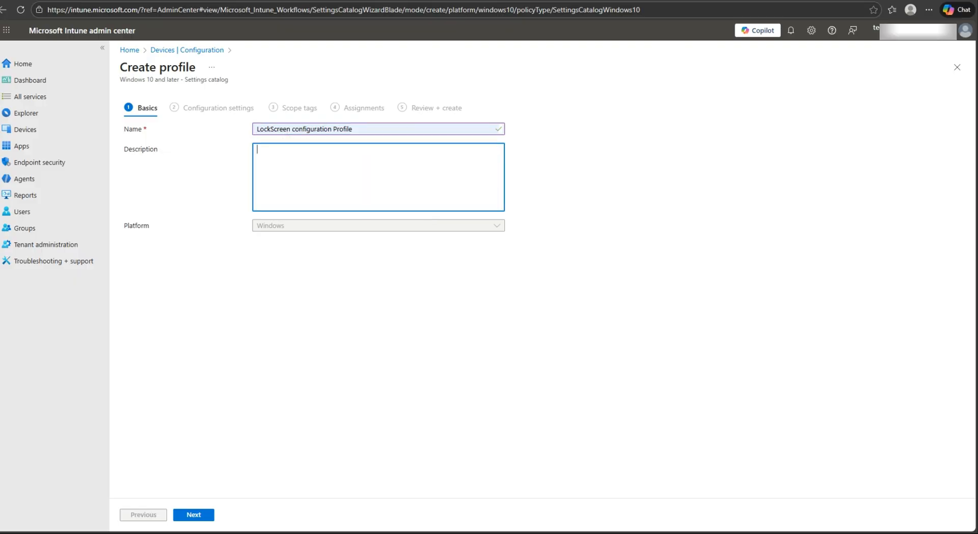
{"action": "left_click", "coordinate": [378, 129]}
{"action": "key", "text": "ctrl+a"}
{"action": "key", "text": "ctrl+c"}
{"action": "key", "text": "Tab"}
{"action": "key", "text": "ctrl+v"}
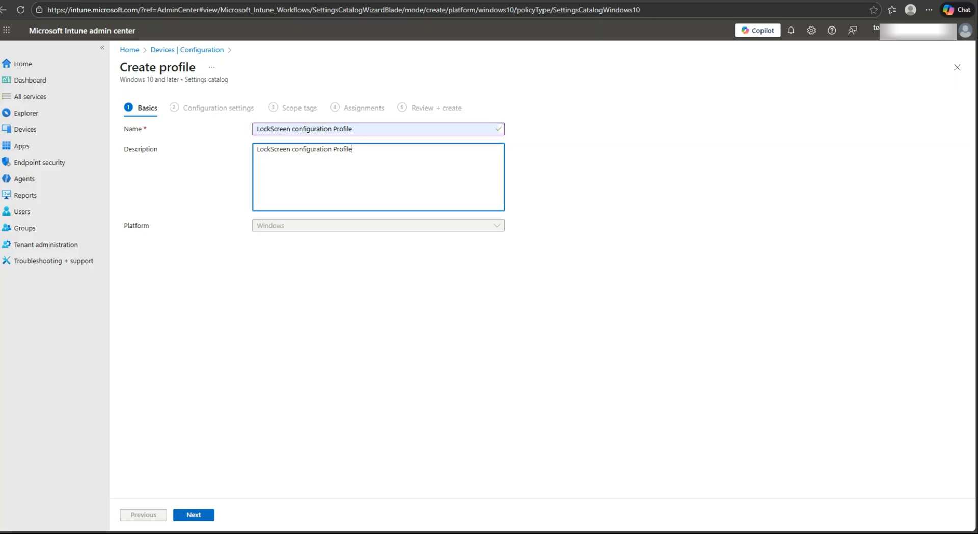
{"action": "left_click", "coordinate": [194, 514]}
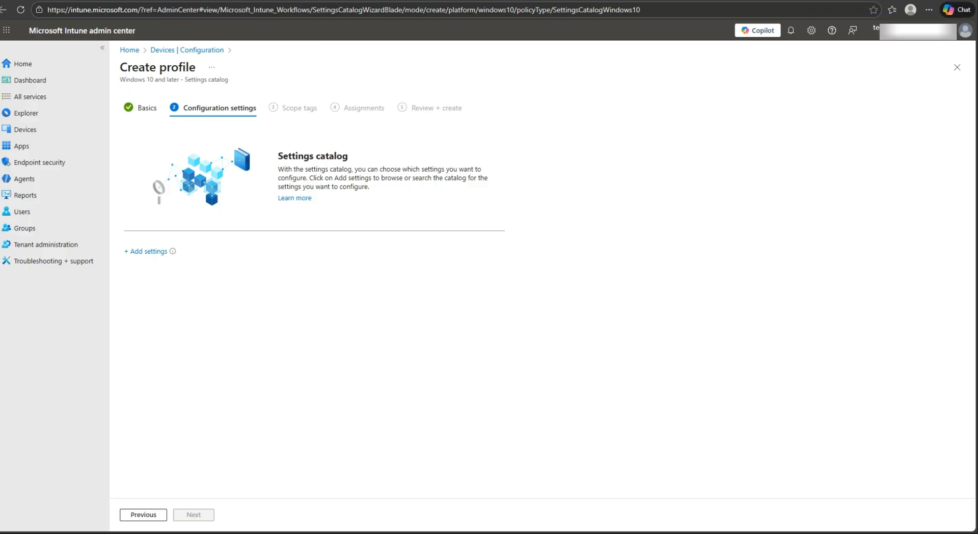
- Add the Lock Screen Image Url setting from the Personalization category to the profile
{"action": "left_click", "coordinate": [149, 252]}
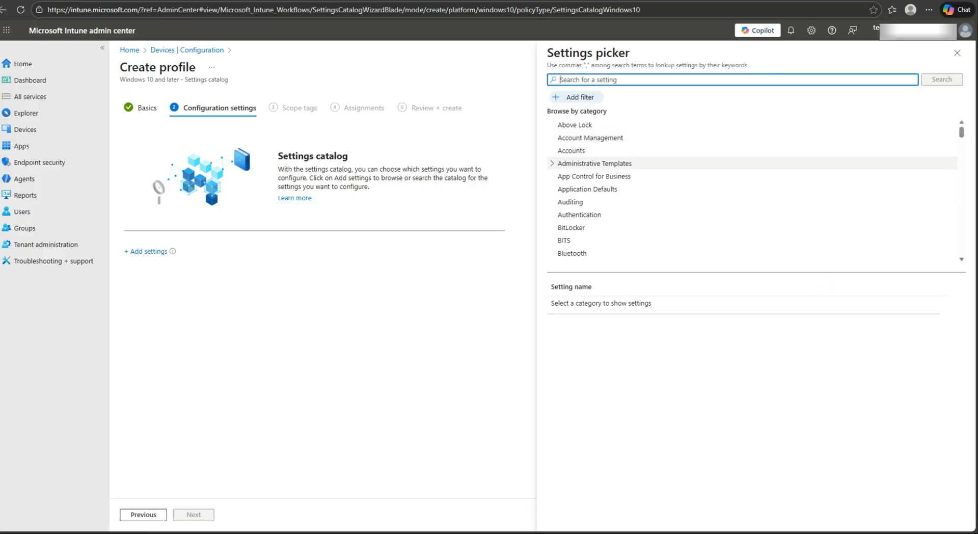
{"action": "scroll", "coordinate": [591, 163], "scroll_direction": "down", "scroll_amount": 2}
{"action": "scroll", "coordinate": [591, 214], "scroll_direction": "down", "scroll_amount": 7}
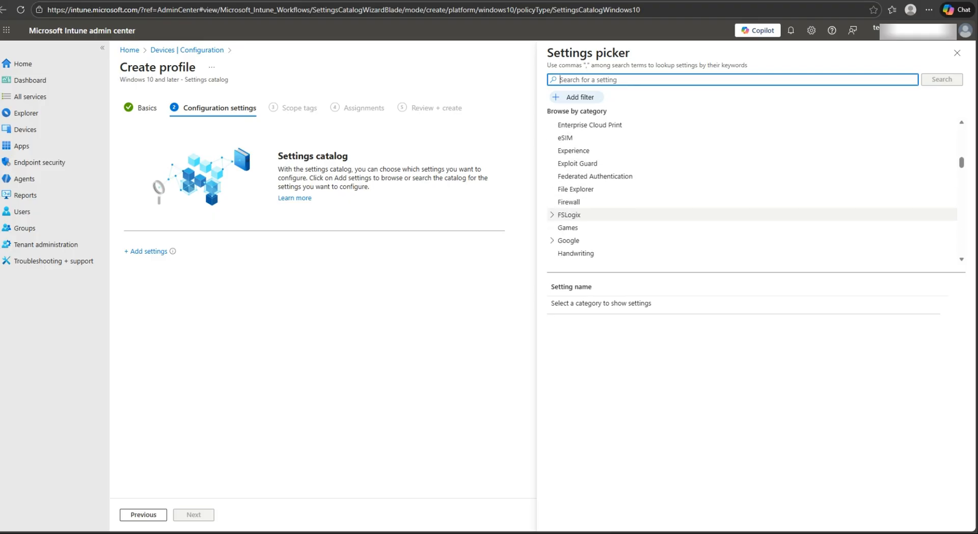
{"action": "scroll", "coordinate": [591, 215], "scroll_direction": "down", "scroll_amount": 5}
{"action": "left_click", "coordinate": [596, 189]}
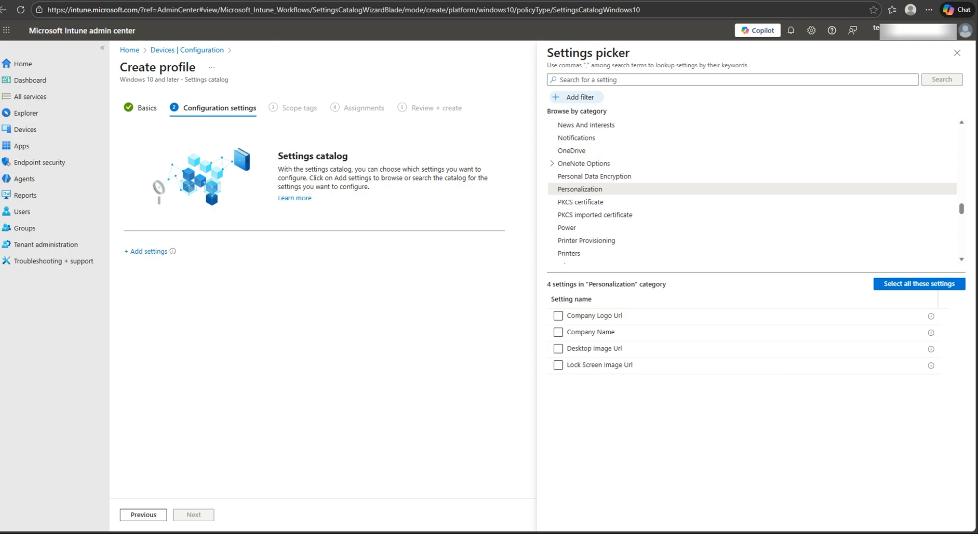
{"action": "left_click", "coordinate": [558, 365]}
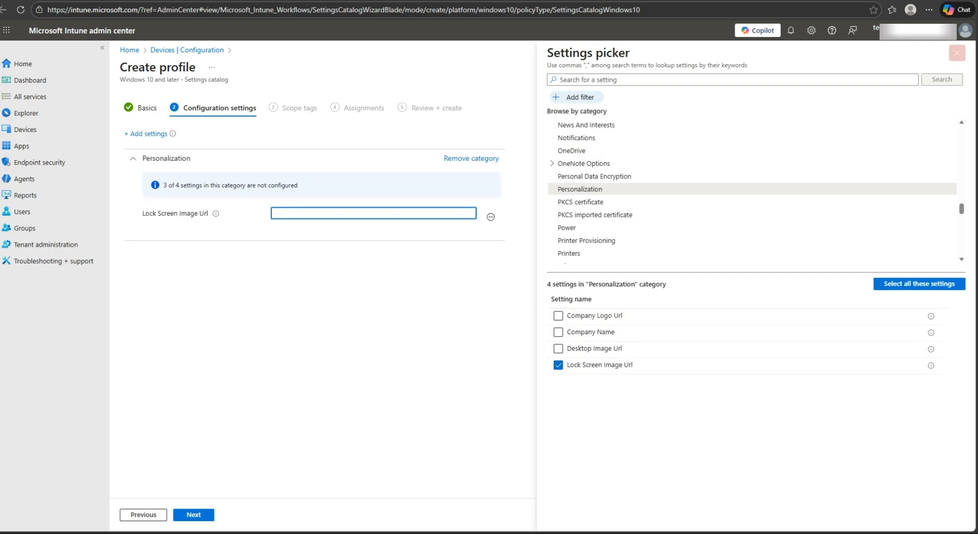
{"action": "left_click", "coordinate": [957, 53]}
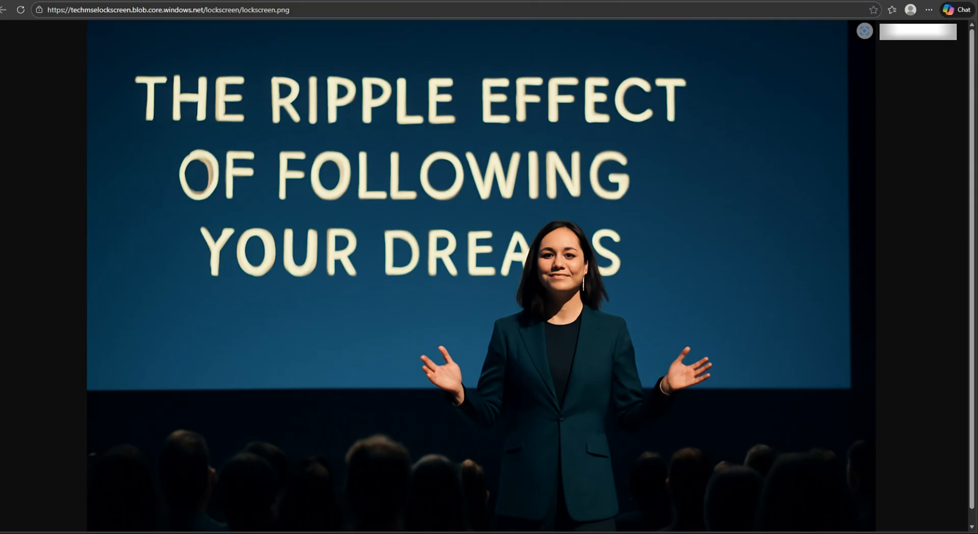
{"action": "key", "text": "ctrl+l"}
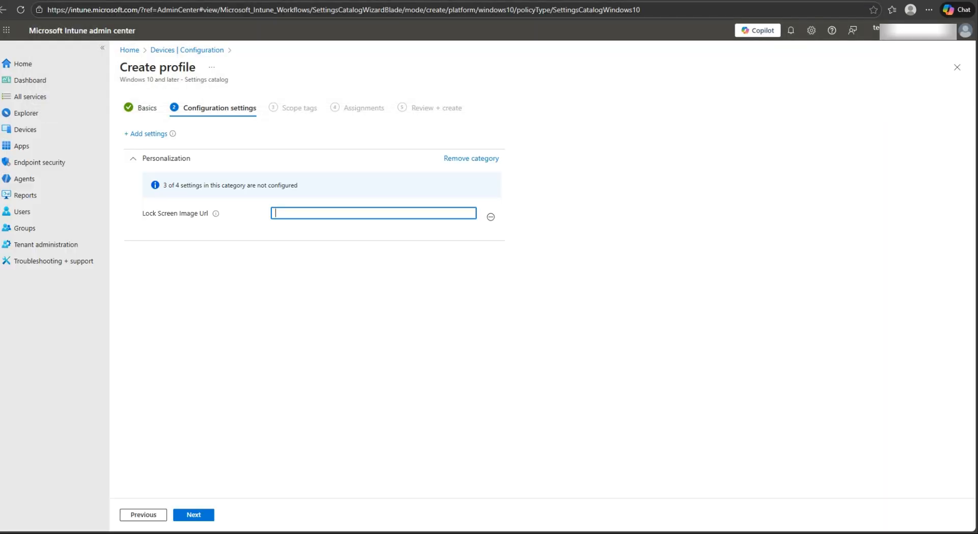
{"action": "type", "text": "https://chmselockscreen.blob.core.windows.net/lockscreen/lockscreen.png"}
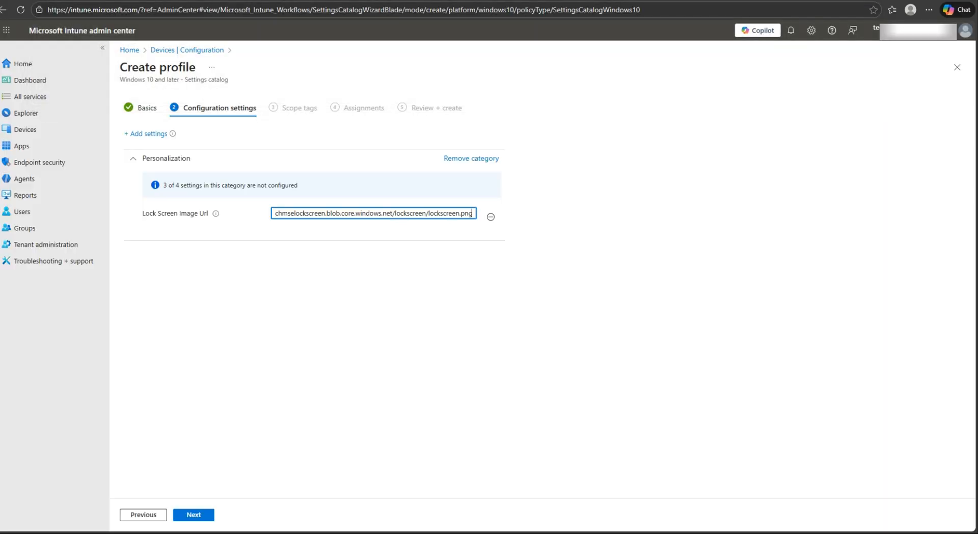
{"action": "left_click", "coordinate": [193, 515]}
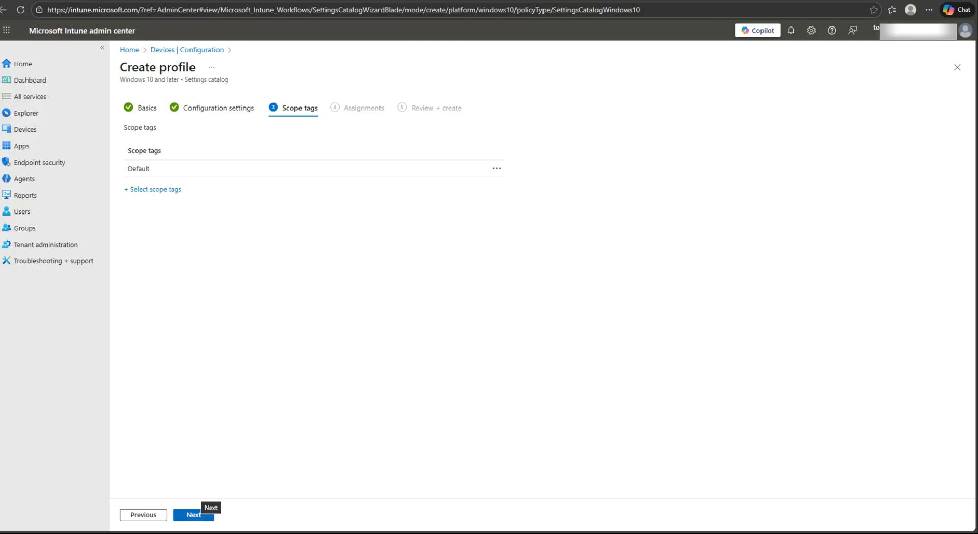
- Go back to the configuration settings, review the full Lock Screen Image Url, and return to the scope tags
{"action": "left_click", "coordinate": [218, 108]}
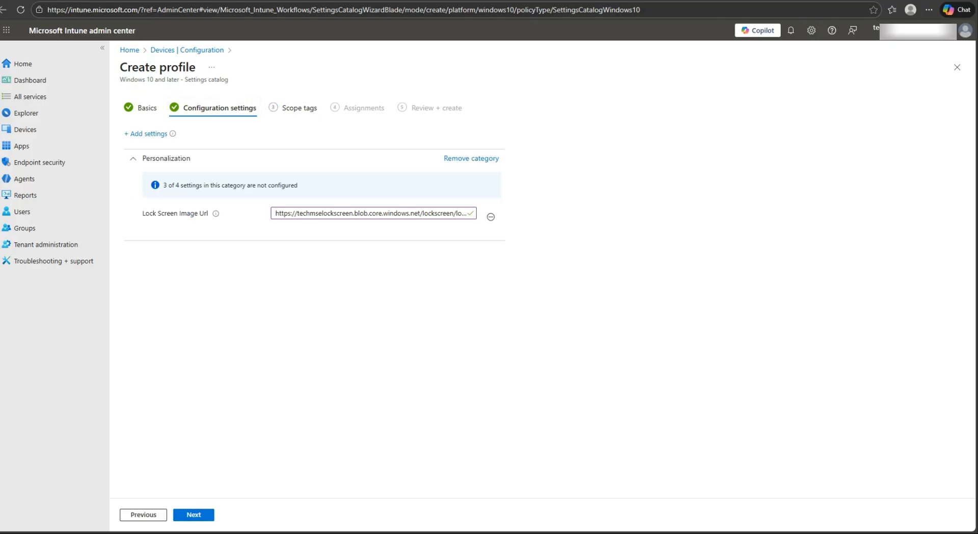
{"action": "left_click", "coordinate": [453, 213]}
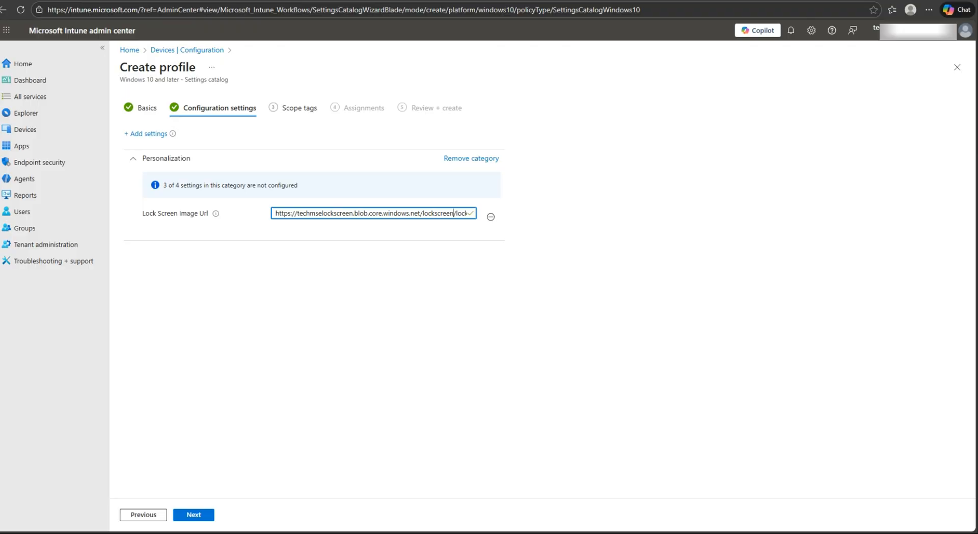
{"action": "key", "text": "End"}
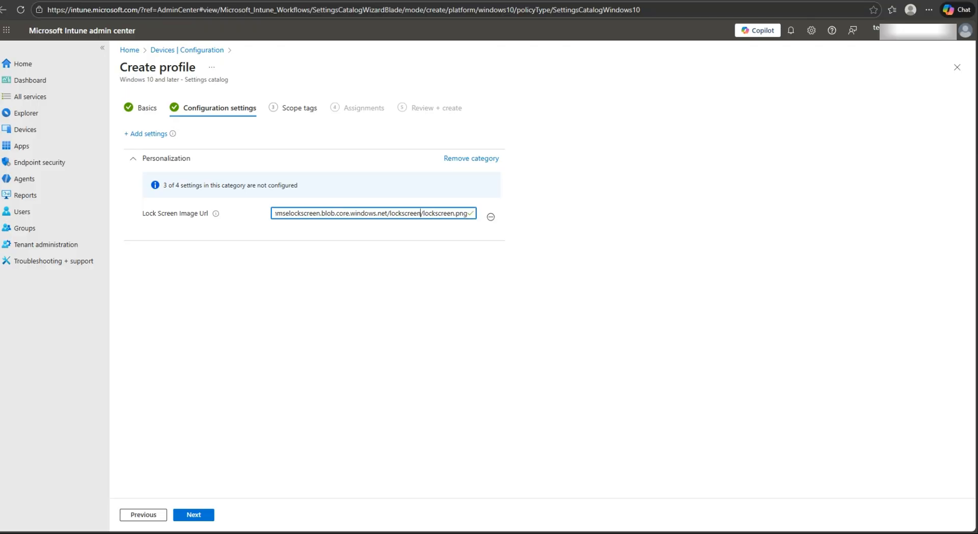
{"action": "left_click_drag", "start_coordinate": [421, 213], "coordinate": [467, 214]}
{"action": "key", "text": "ctrl+a"}
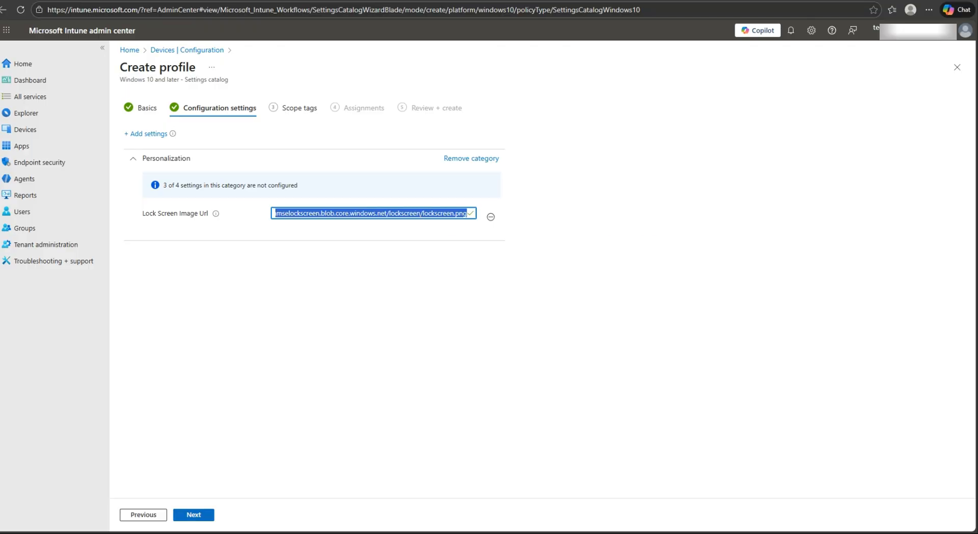
{"action": "left_click", "coordinate": [204, 517]}
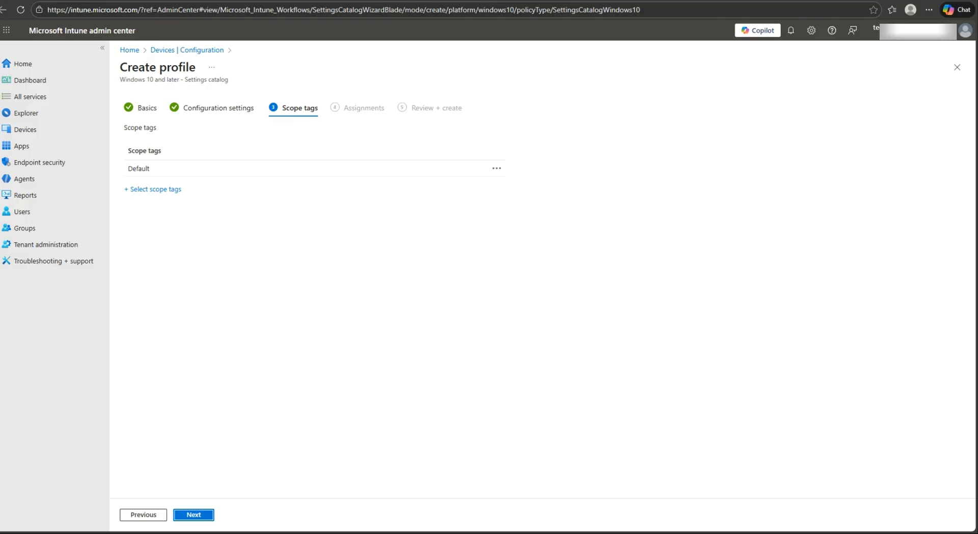
- Keep the Default scope tag, assign the profile to all devices, and create it
{"action": "left_click", "coordinate": [203, 517]}
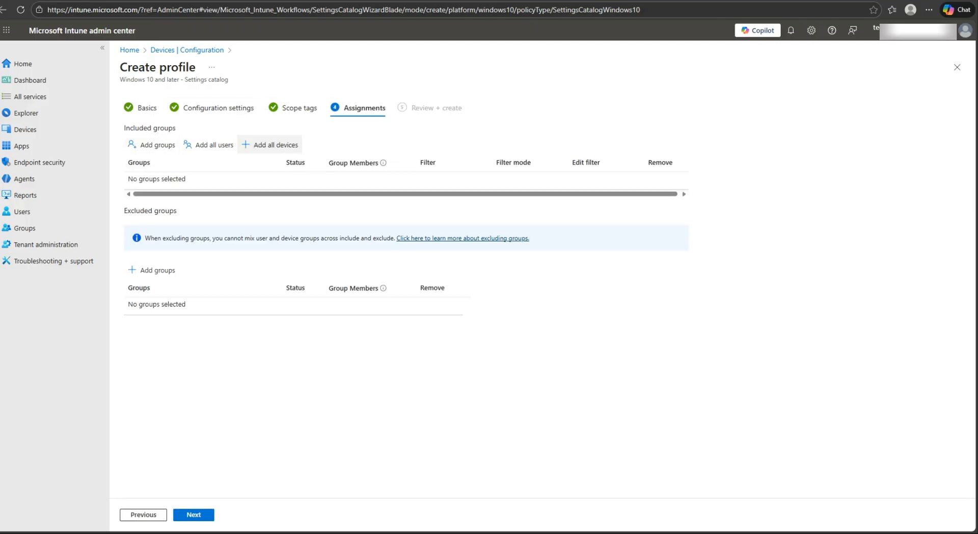
{"action": "left_click", "coordinate": [270, 145]}
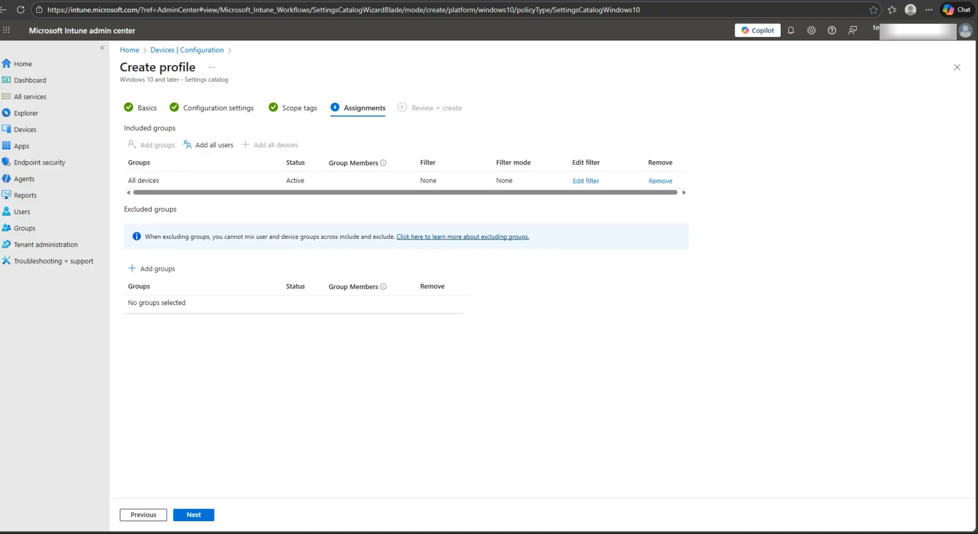
{"action": "left_click", "coordinate": [202, 517]}
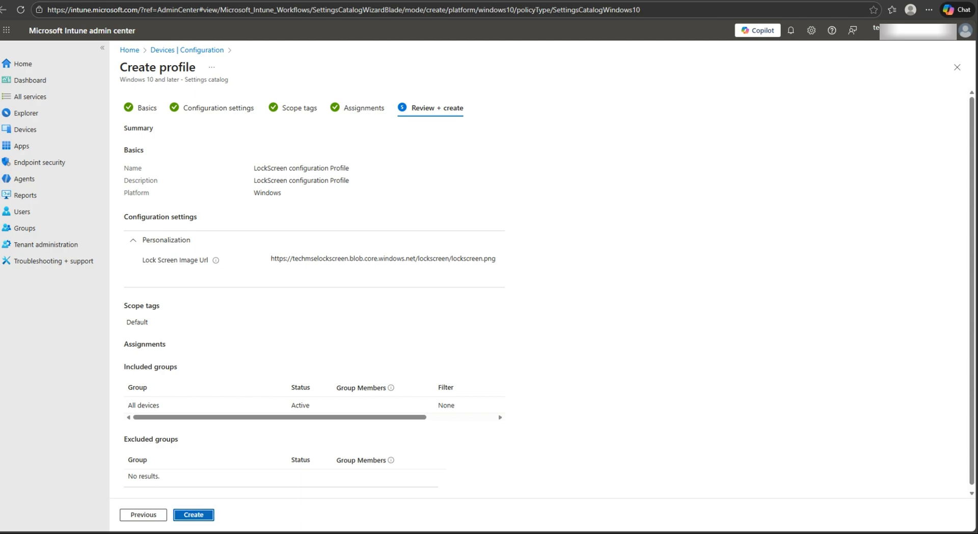
{"action": "left_click", "coordinate": [194, 514]}
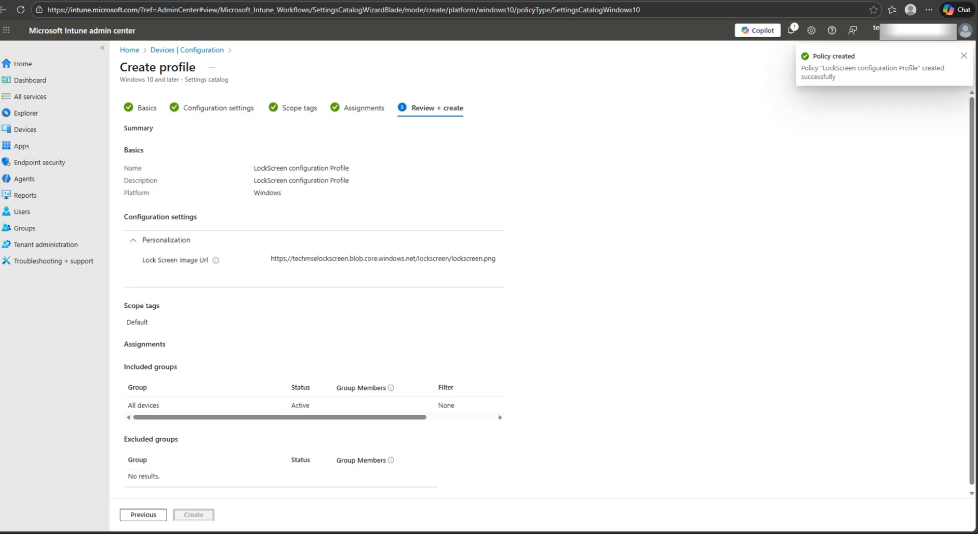
- Open TechMSE-PC01 from the list of all devices and send it a sync request
{"action": "left_click", "coordinate": [25, 129]}
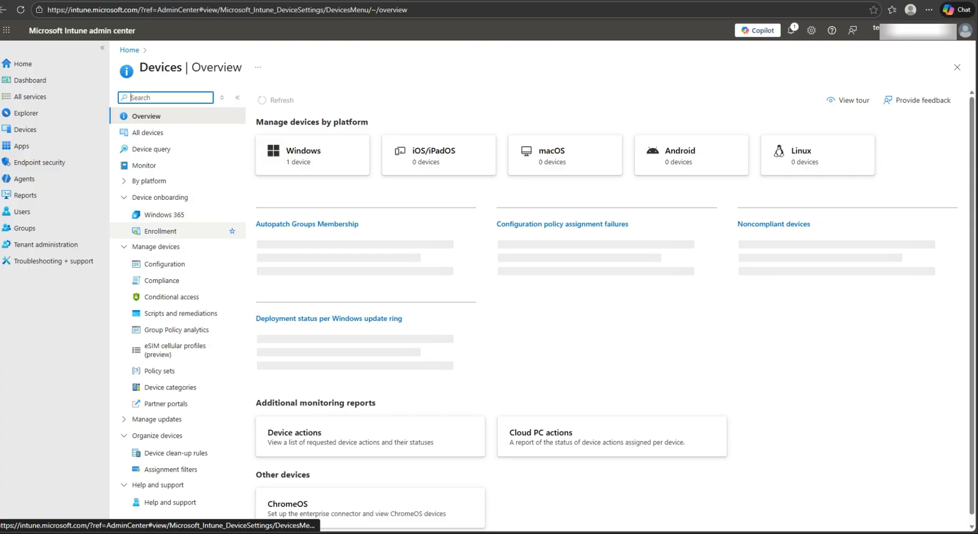
{"action": "left_click", "coordinate": [148, 133]}
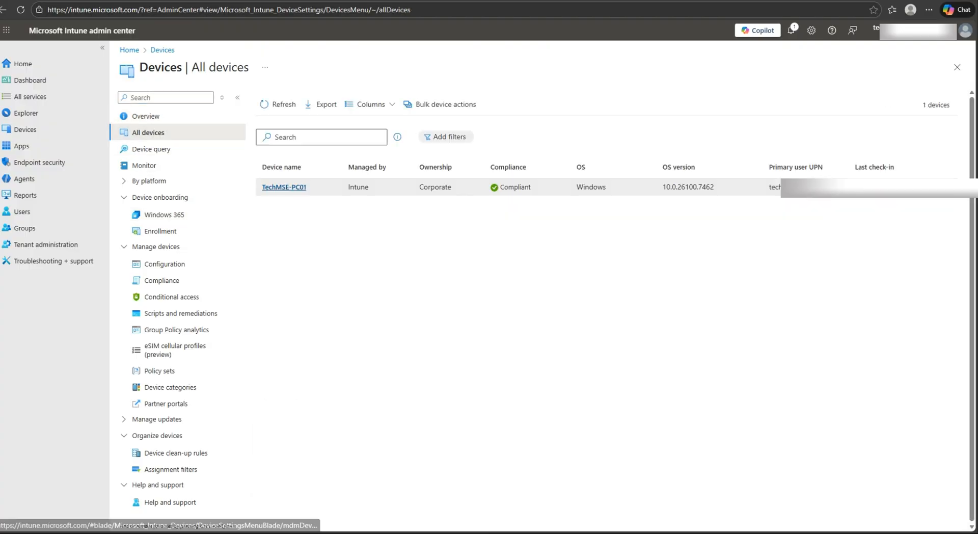
{"action": "left_click", "coordinate": [284, 187]}
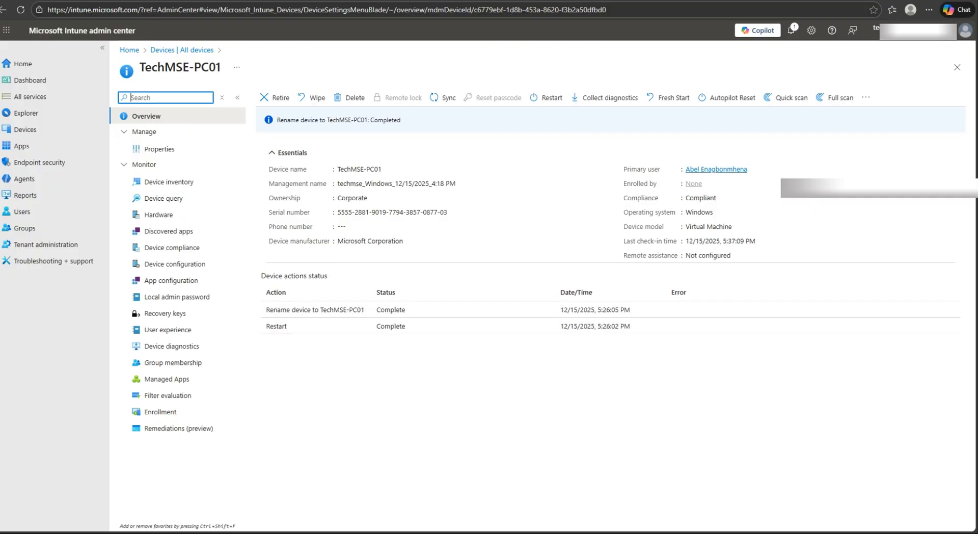
{"action": "left_click", "coordinate": [442, 97]}
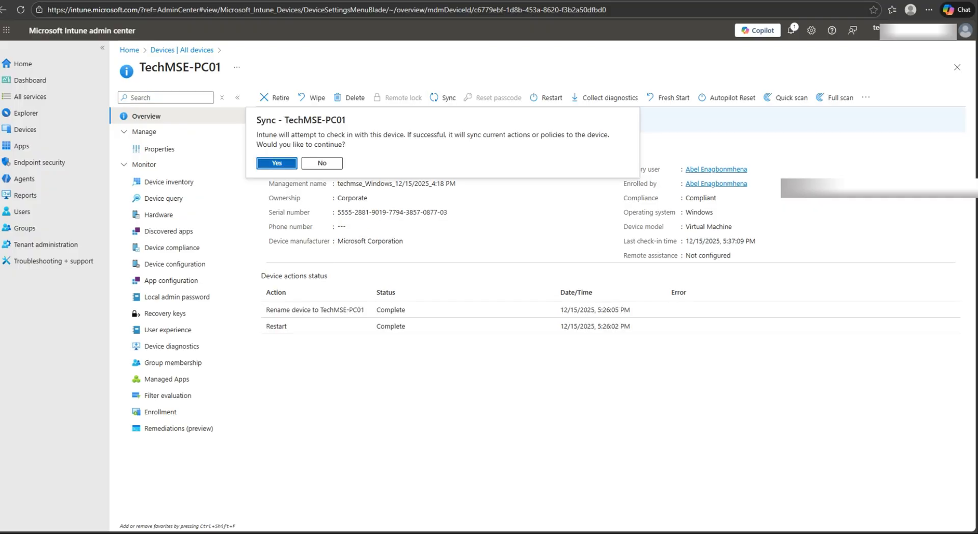
{"action": "key", "text": "Return"}
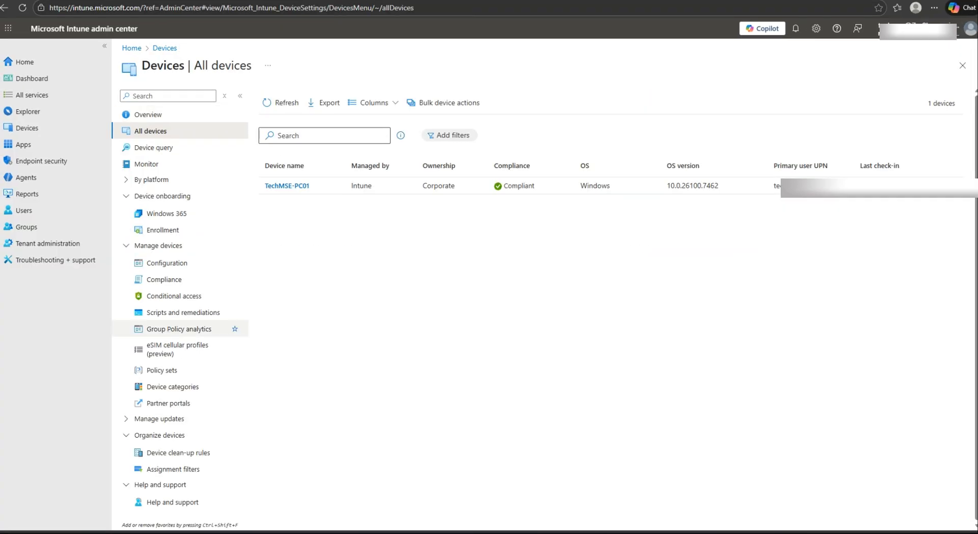
{"action": "left_click", "coordinate": [167, 263]}
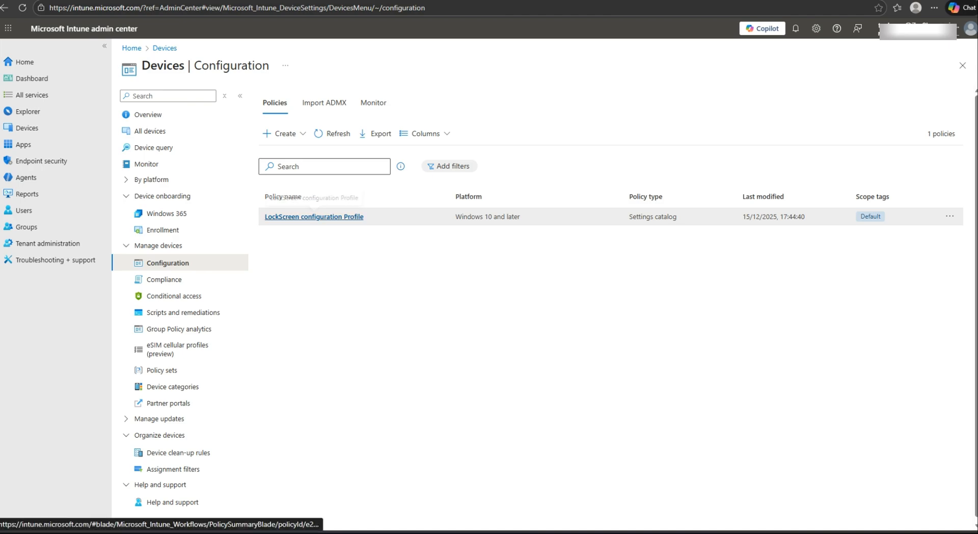
{"action": "left_click", "coordinate": [314, 217]}
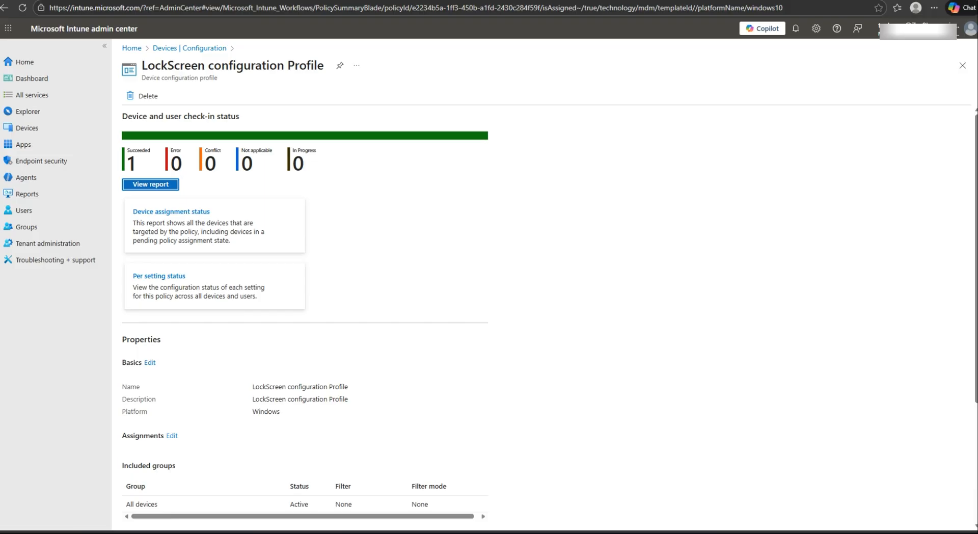
{"action": "key", "text": "Return"}
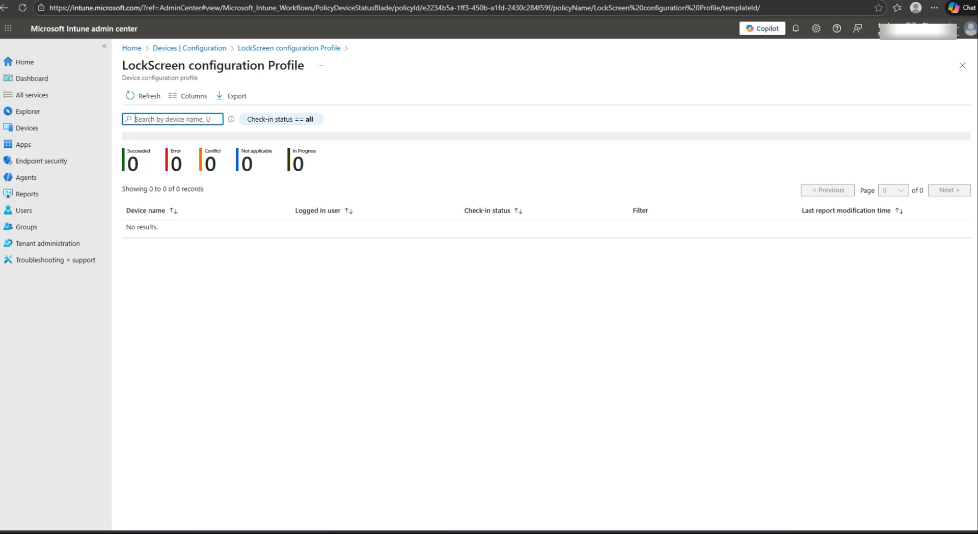
{"action": "left_click", "coordinate": [963, 65]}
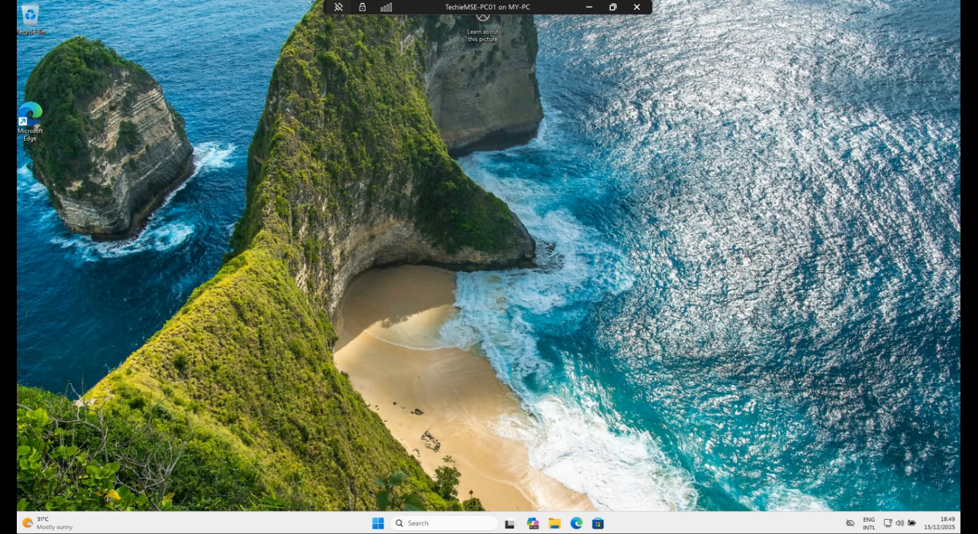
- On the Windows client PC, start a device sync from the work or school account's management info and minimise Settings
{"action": "key", "text": "super+x"}
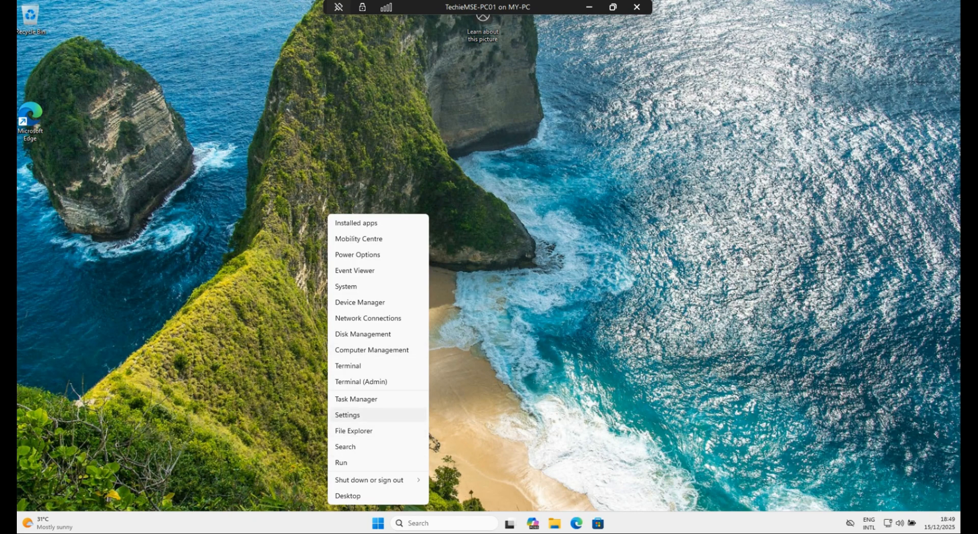
{"action": "key", "text": "Return"}
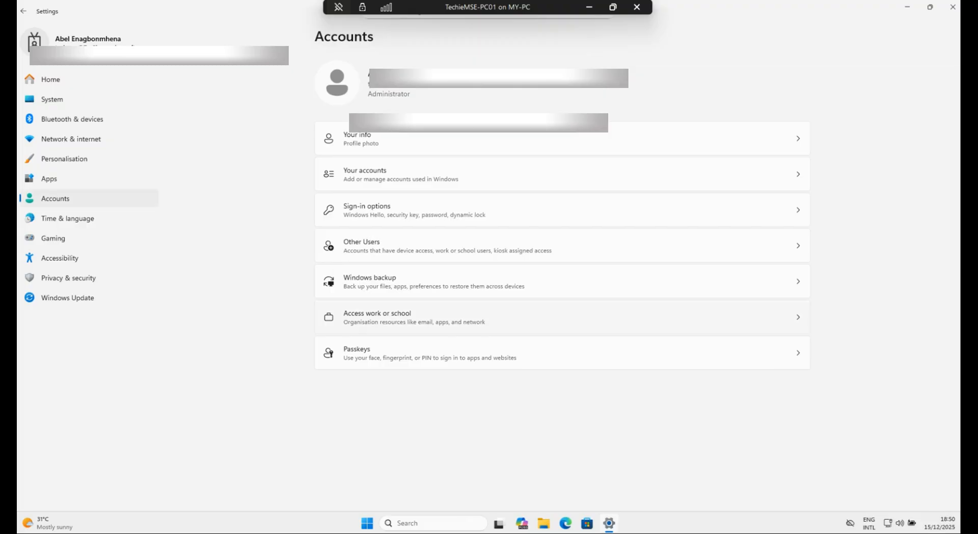
{"action": "left_click", "coordinate": [413, 316]}
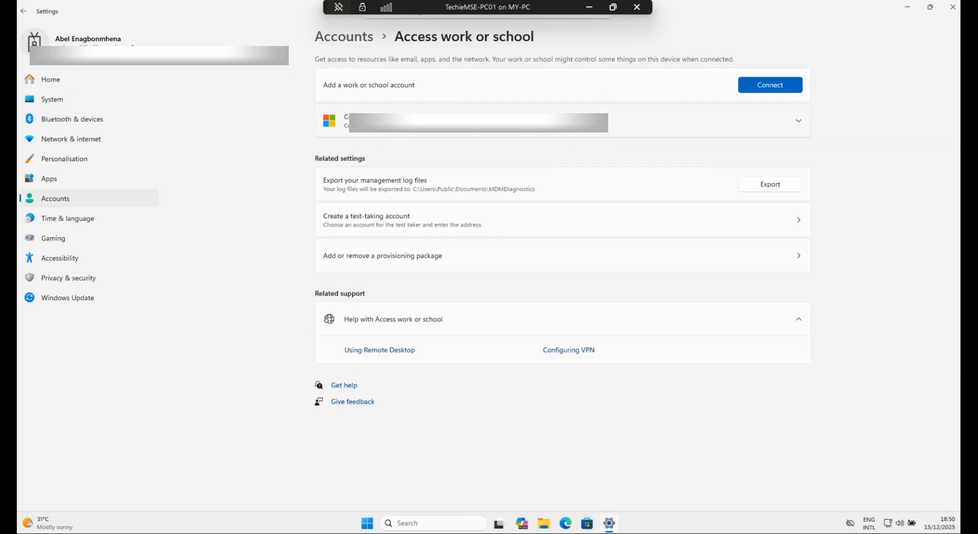
{"action": "left_click", "coordinate": [479, 123]}
{"action": "left_click", "coordinate": [756, 150]}
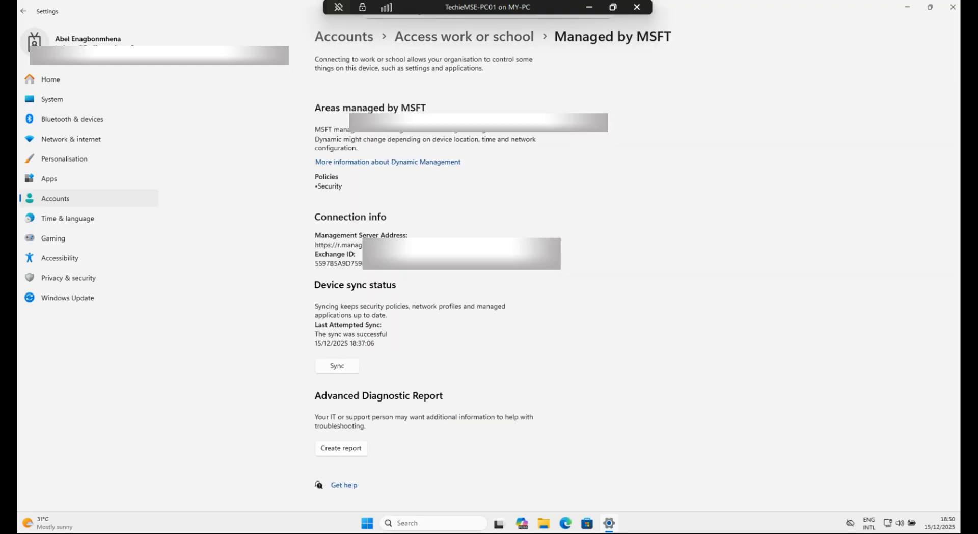
{"action": "left_click", "coordinate": [337, 366]}
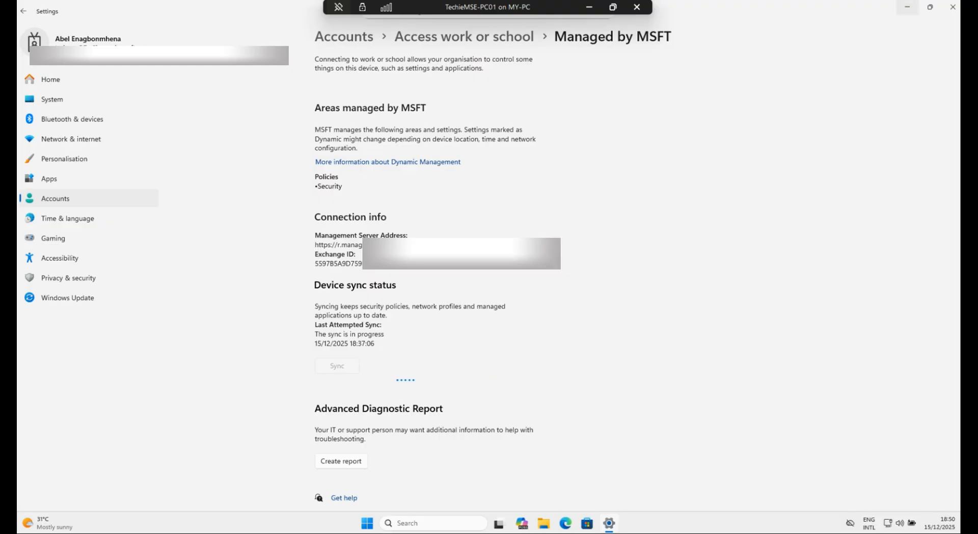
{"action": "left_click", "coordinate": [908, 6]}
- Examine the PC's lock screen personalisation settings for the organisation-managed image
{"action": "right_click", "coordinate": [523, 136]}
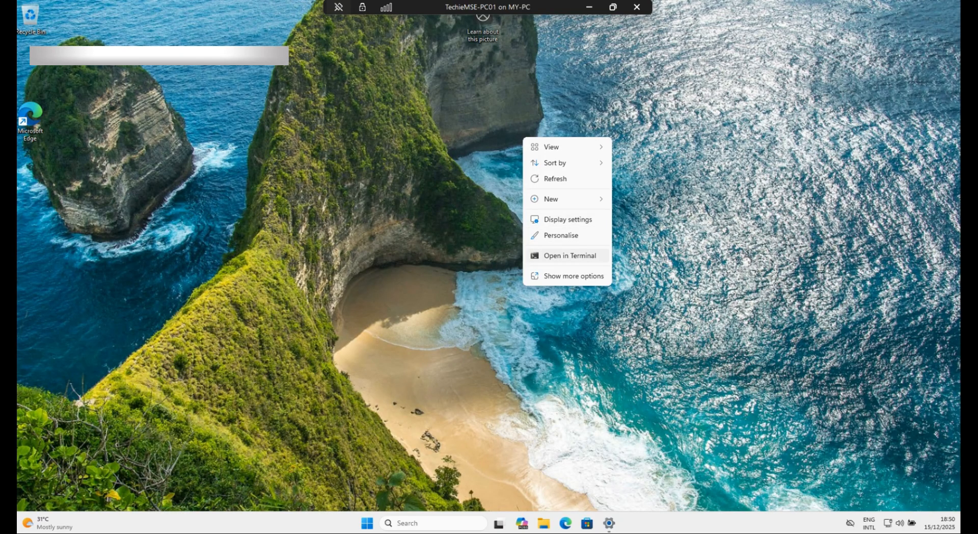
{"action": "left_click", "coordinate": [555, 236]}
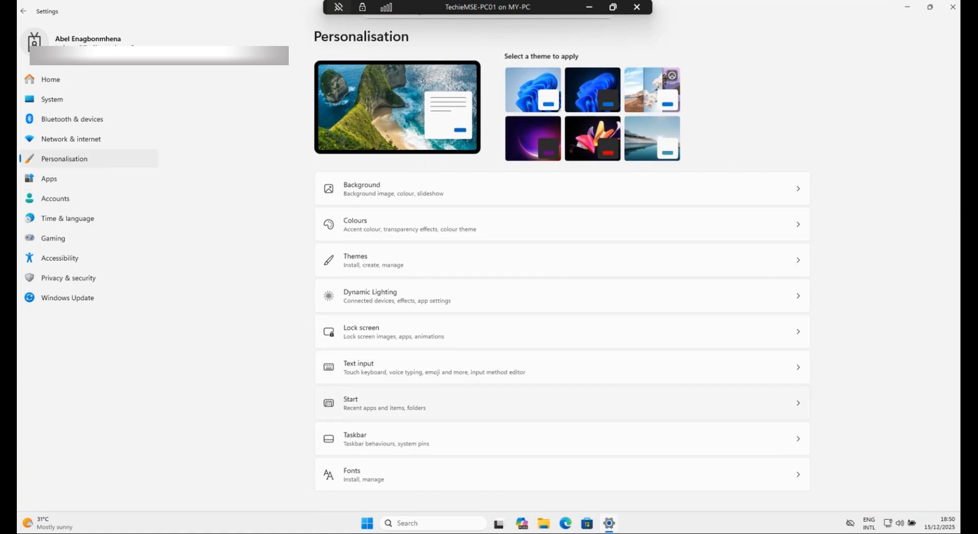
{"action": "left_click", "coordinate": [562, 331]}
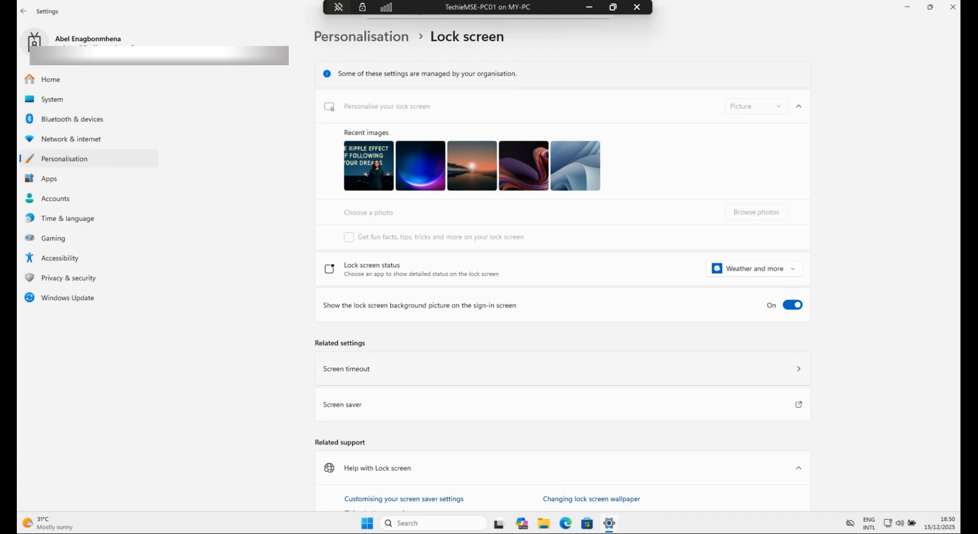
- Lock the PC to view its lock screen image, sign back in with the account password, and minimise Settings
{"action": "left_click", "coordinate": [611, 489]}
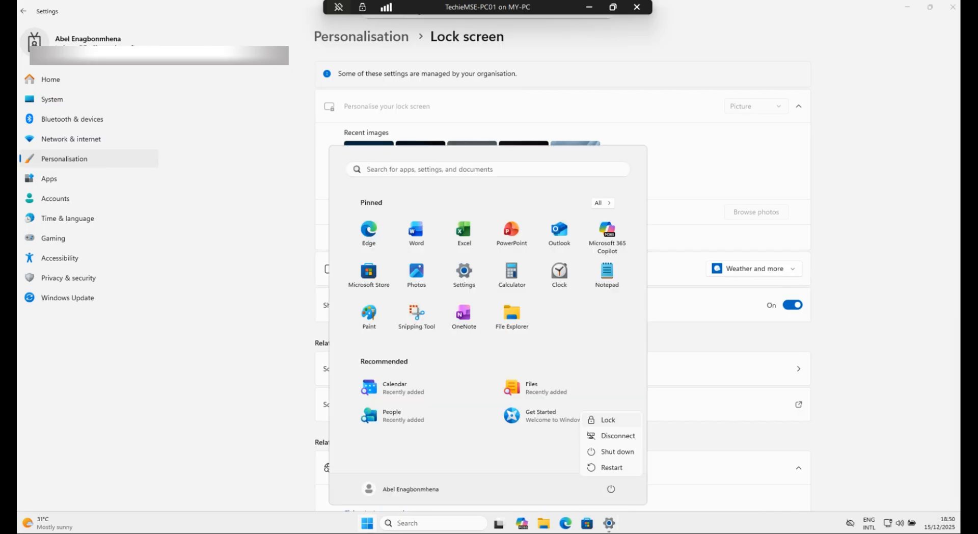
{"action": "left_click", "coordinate": [607, 420]}
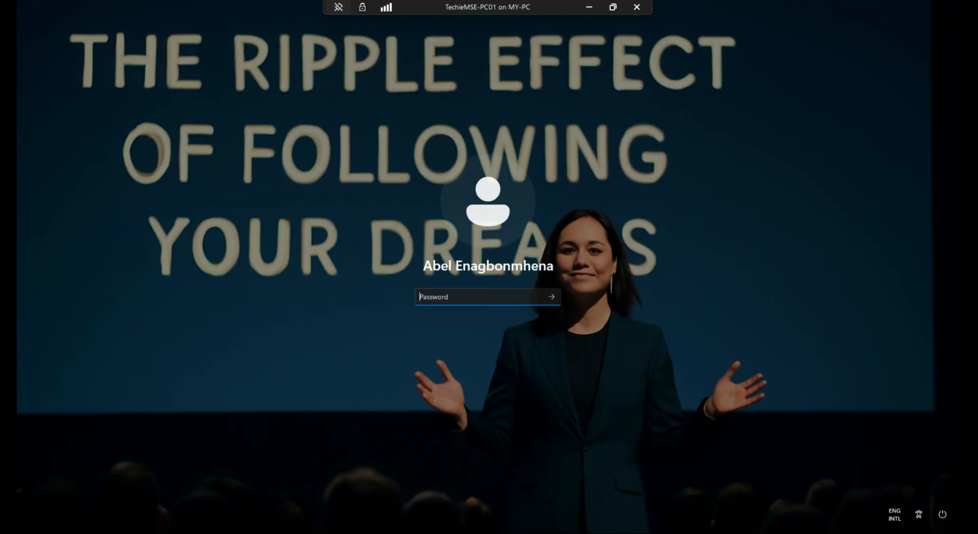
{"action": "type", "text": "•••••••••••••"}
{"action": "key", "text": "Return"}
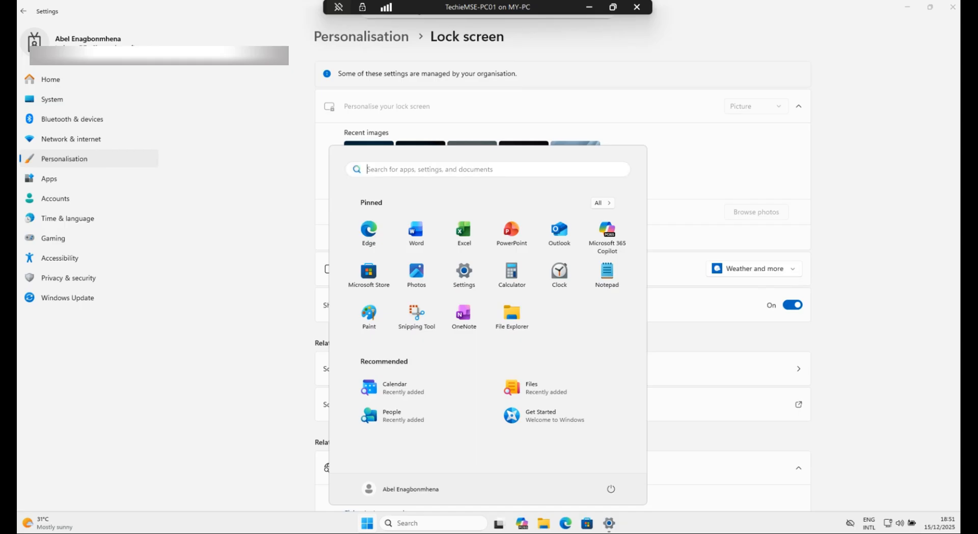
{"action": "left_click", "coordinate": [866, 204]}
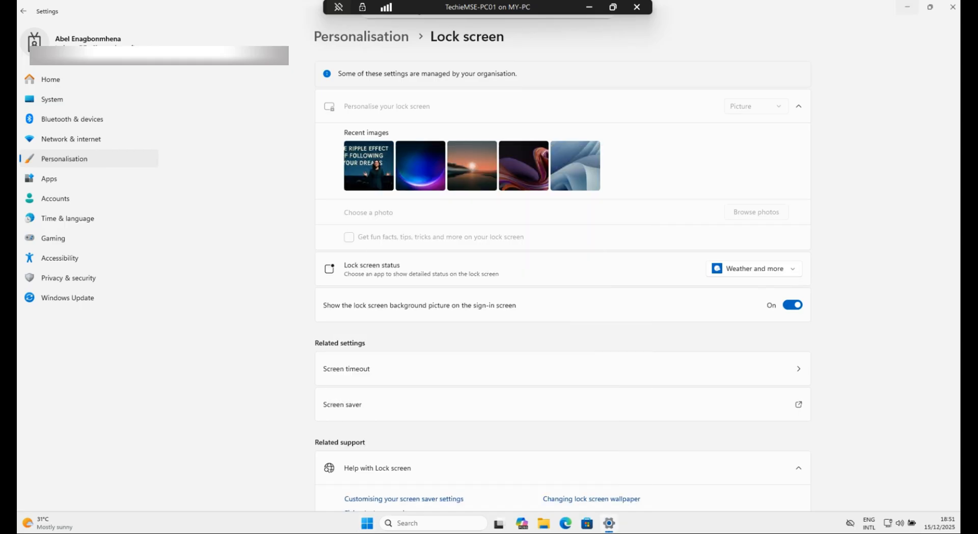
{"action": "left_click", "coordinate": [907, 7]}
- Run winver to check the PC's Windows edition and version, then close the version information
{"action": "key", "text": "super+r"}
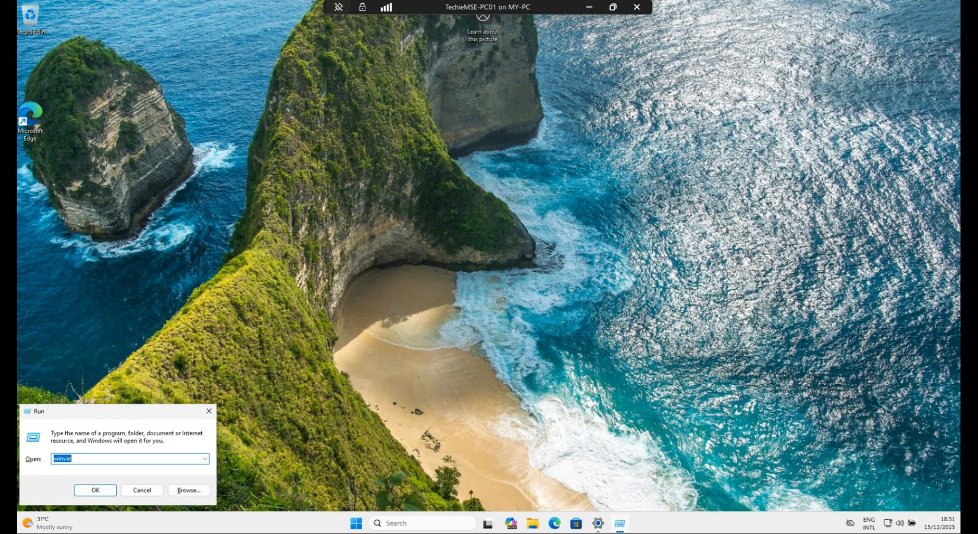
{"action": "key", "text": "Return"}
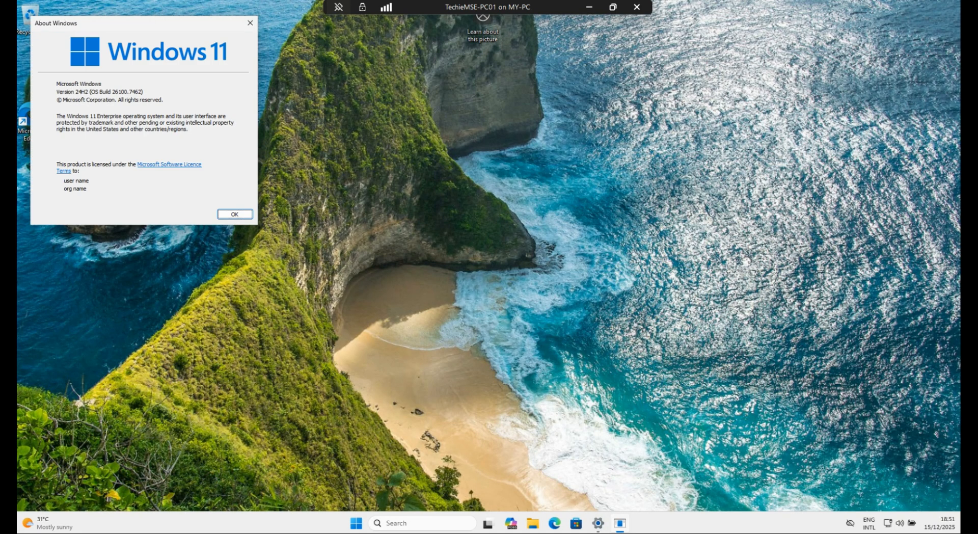
{"action": "left_click_drag", "start_coordinate": [138, 23], "coordinate": [446, 131]}
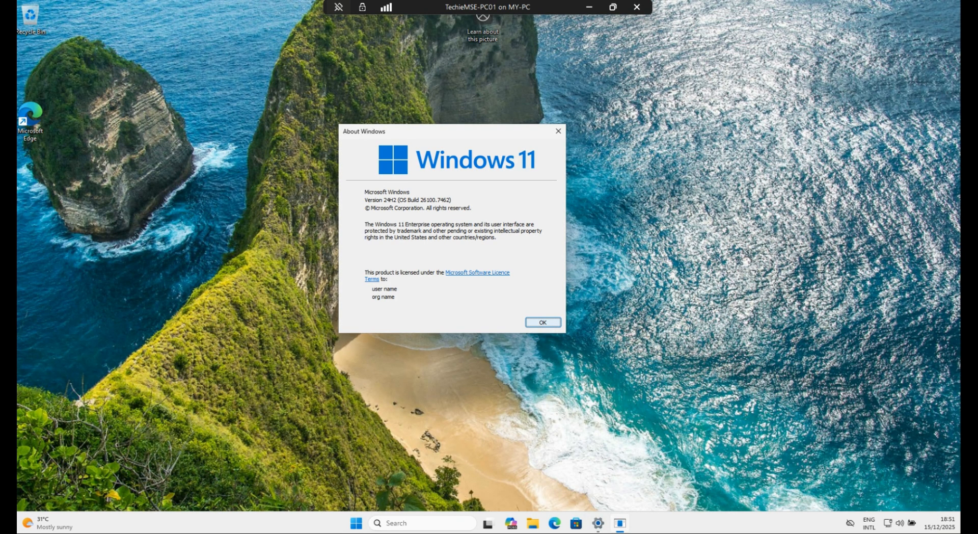
{"action": "left_click", "coordinate": [543, 323]}
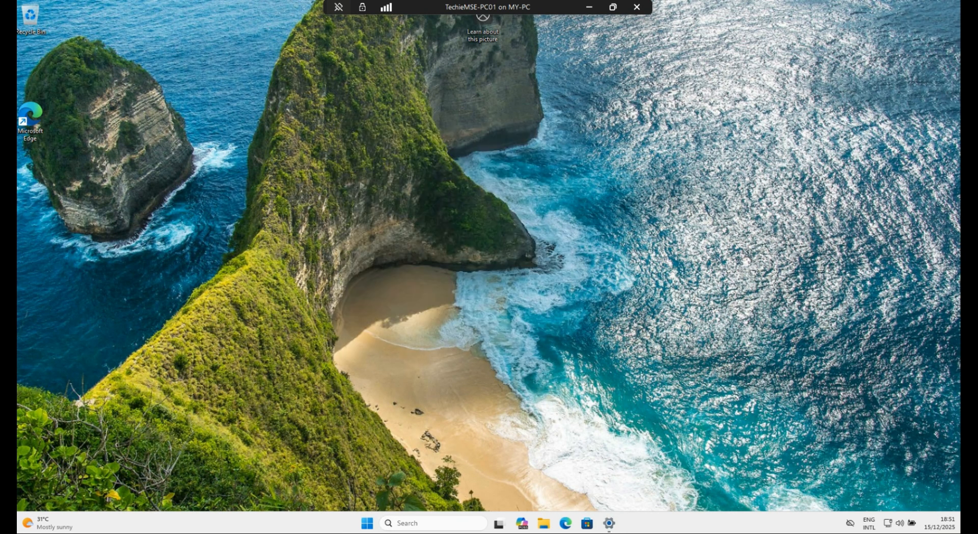